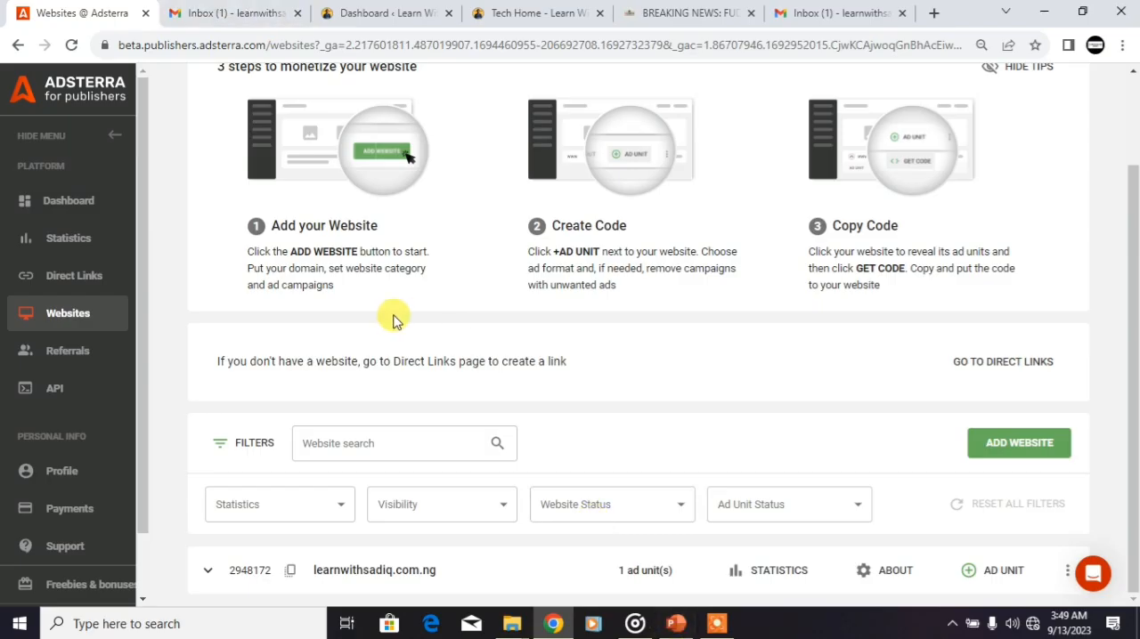
# Step: Switch to Gmail and read the Adsterra Network email about the approved domains
pyautogui.click(197, 10)
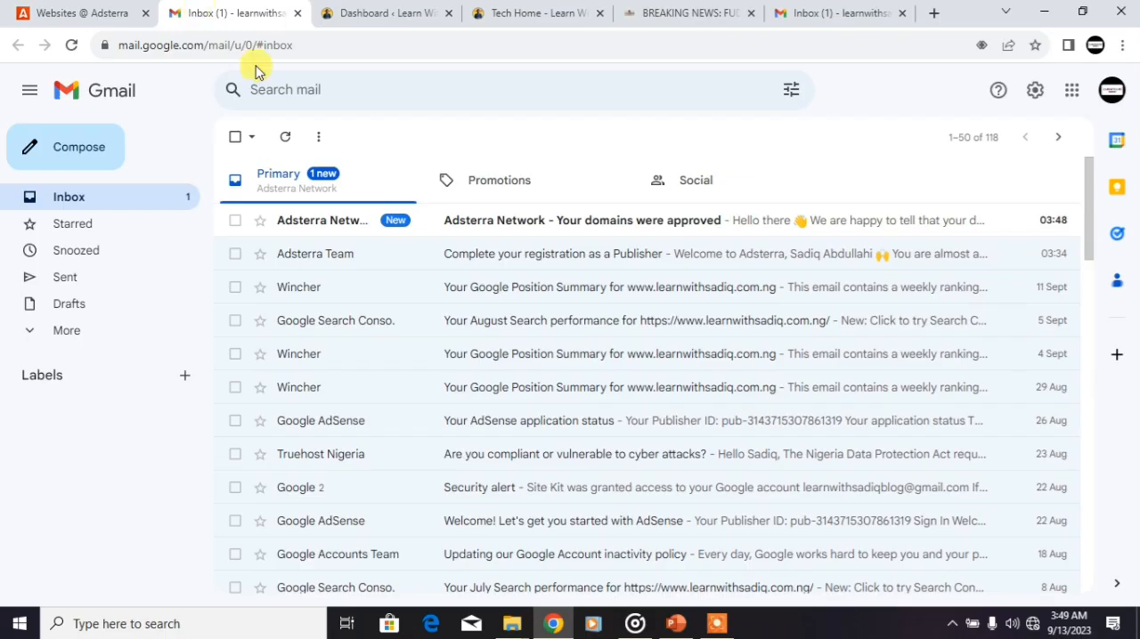
pyautogui.click(620, 231)
pyautogui.moveTo(1089, 224); pyautogui.dragTo(1068, 408)
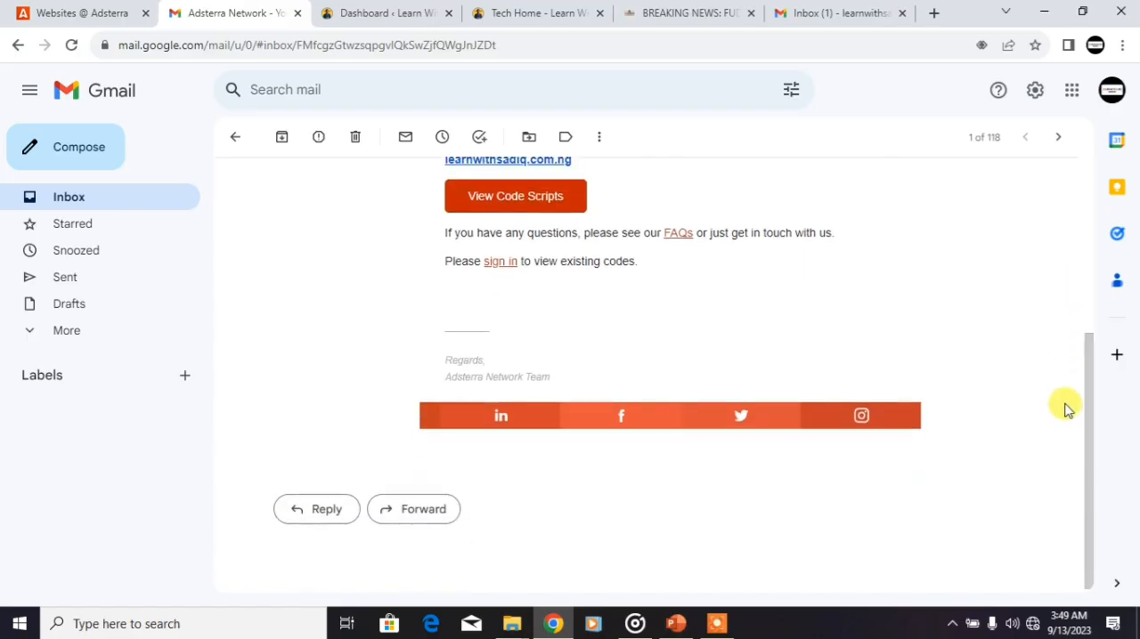
pyautogui.moveTo(1071, 407); pyautogui.dragTo(1107, 305)
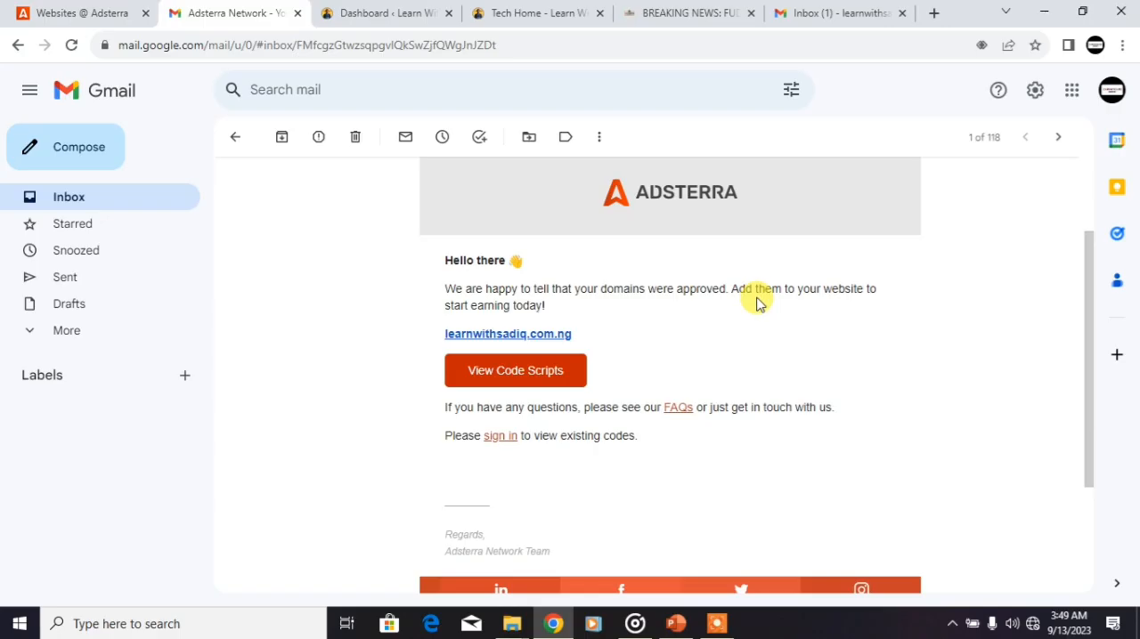
# Step: Open the approved website from its link in the email, view it and close it again
pyautogui.click(479, 341)
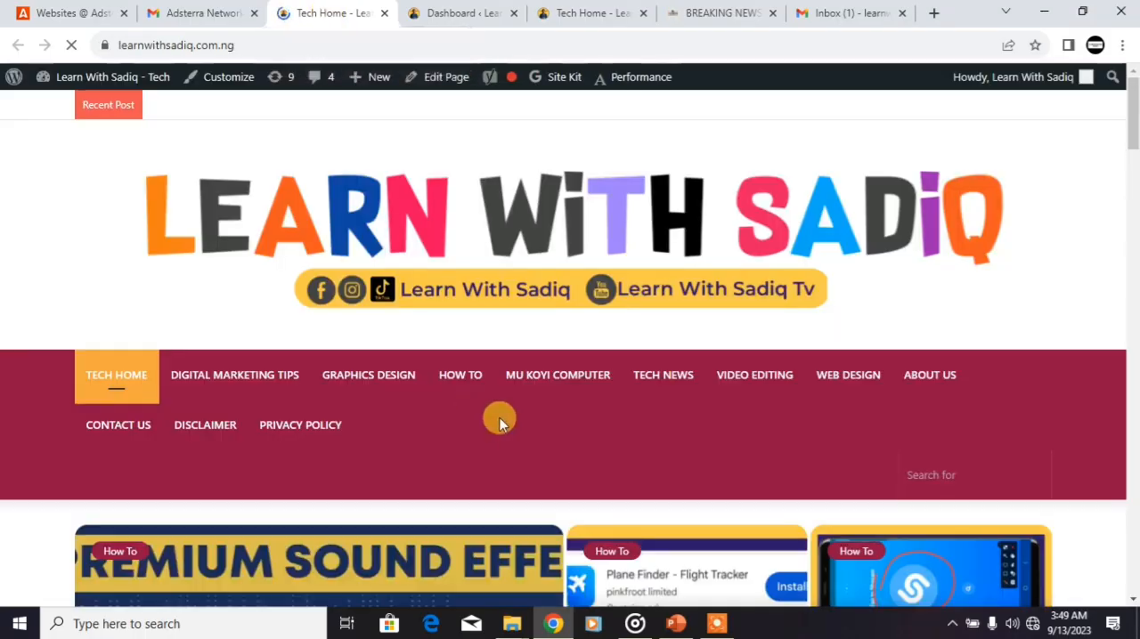
pyautogui.click(178, 13)
pyautogui.click(330, 13)
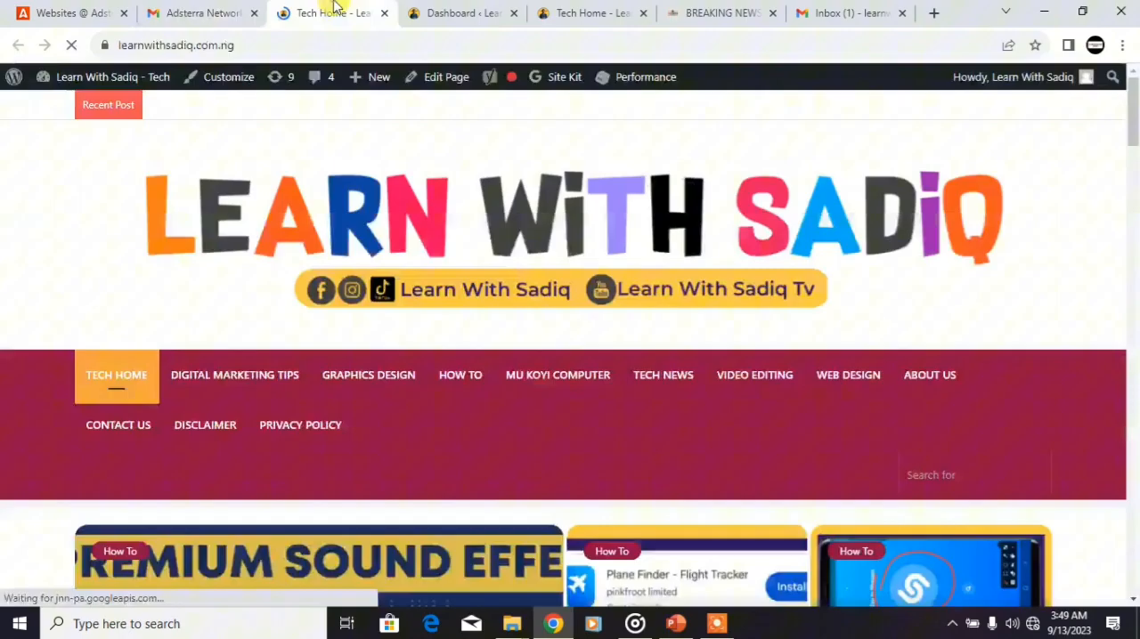
pyautogui.click(382, 14)
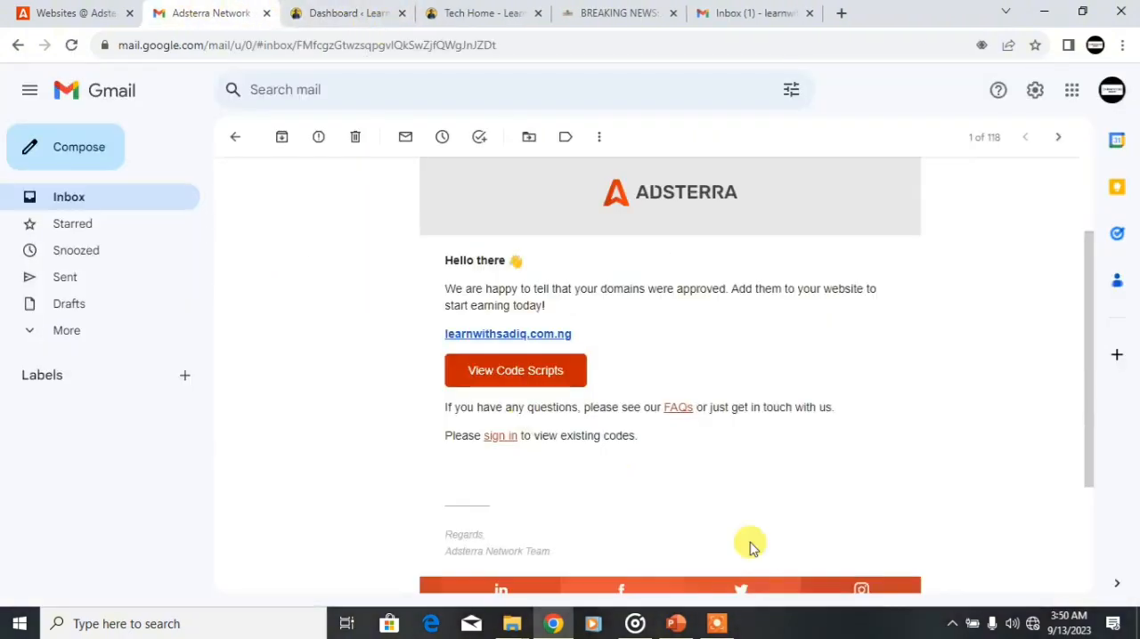
# Step: Look over the already open website home page, the Adsterra websites page and the WordPress dashboard
pyautogui.click(515, 9)
pyautogui.moveTo(1133, 169); pyautogui.dragTo(1132, 143)
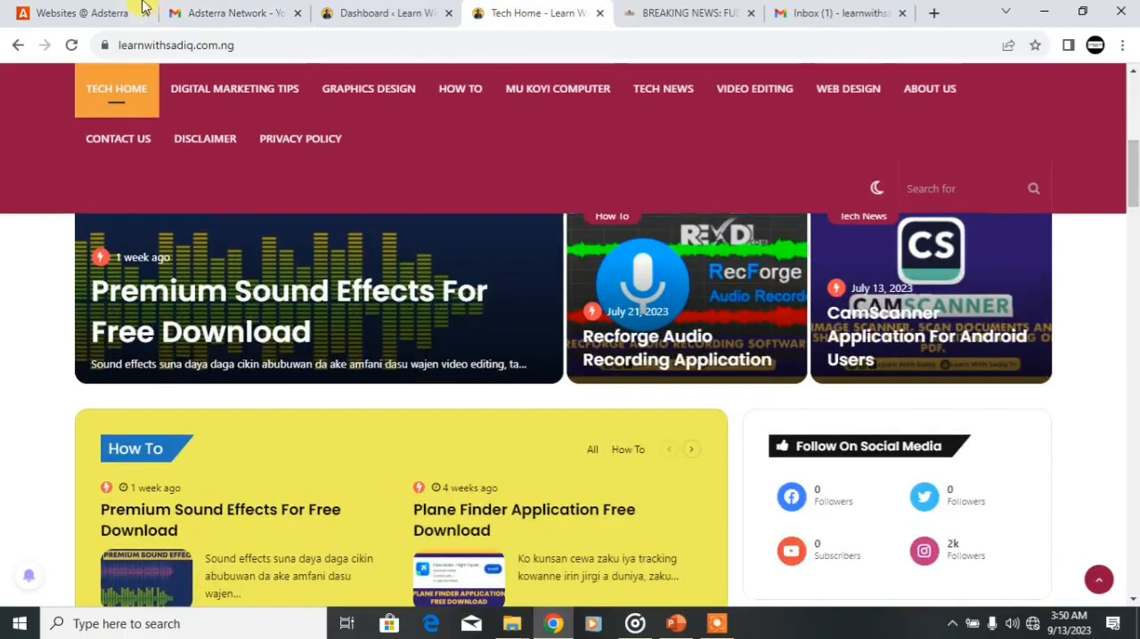
pyautogui.click(76, 10)
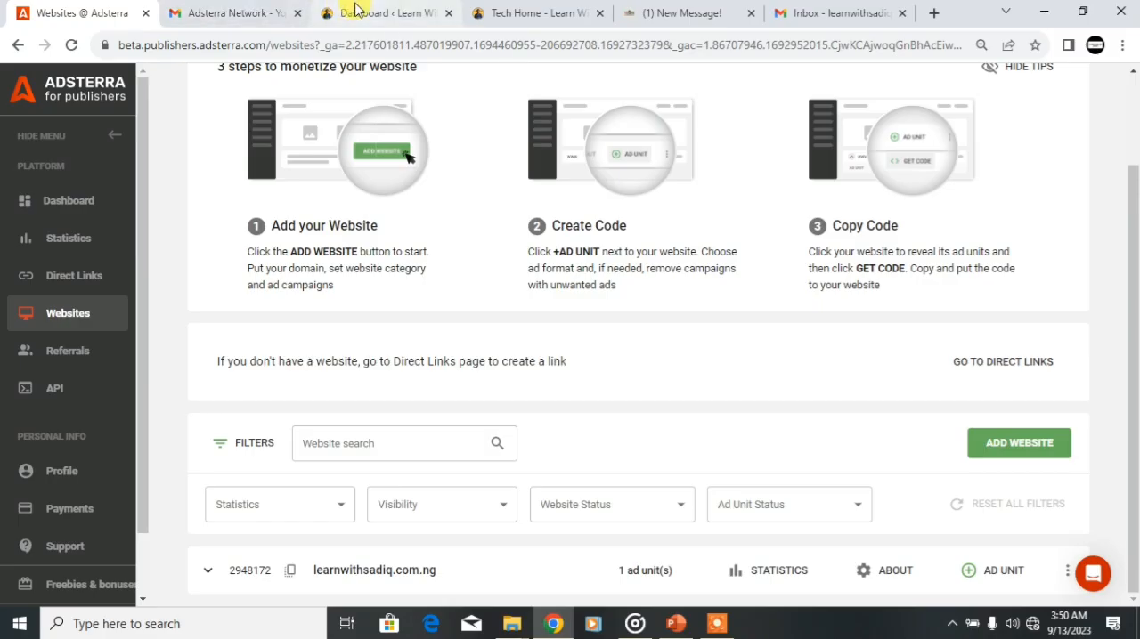
pyautogui.click(507, 13)
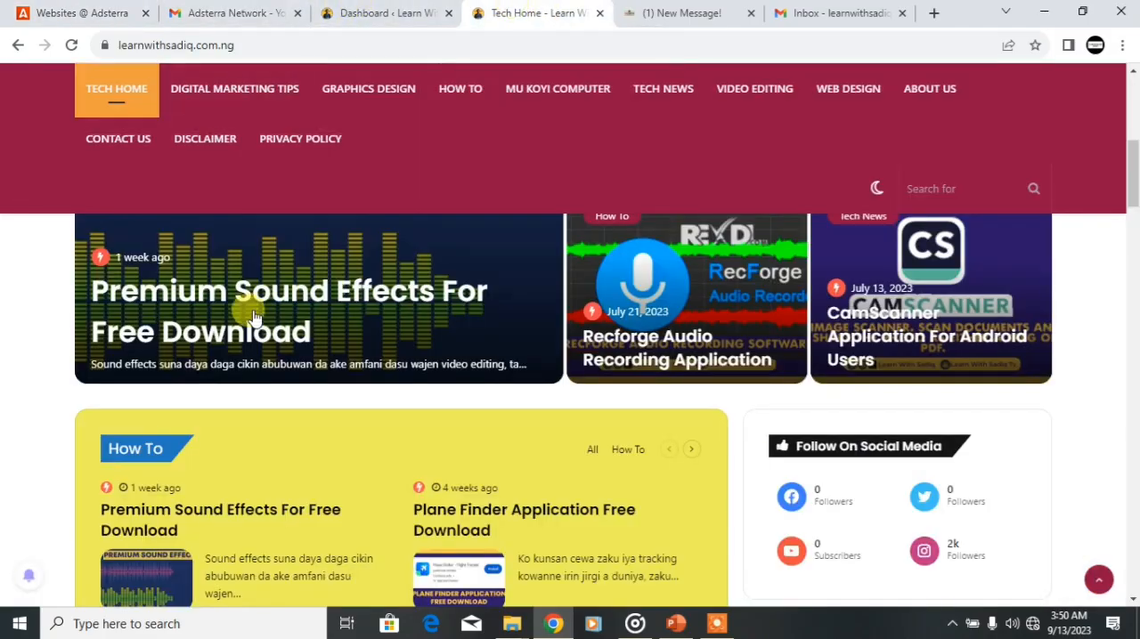
pyautogui.click(381, 11)
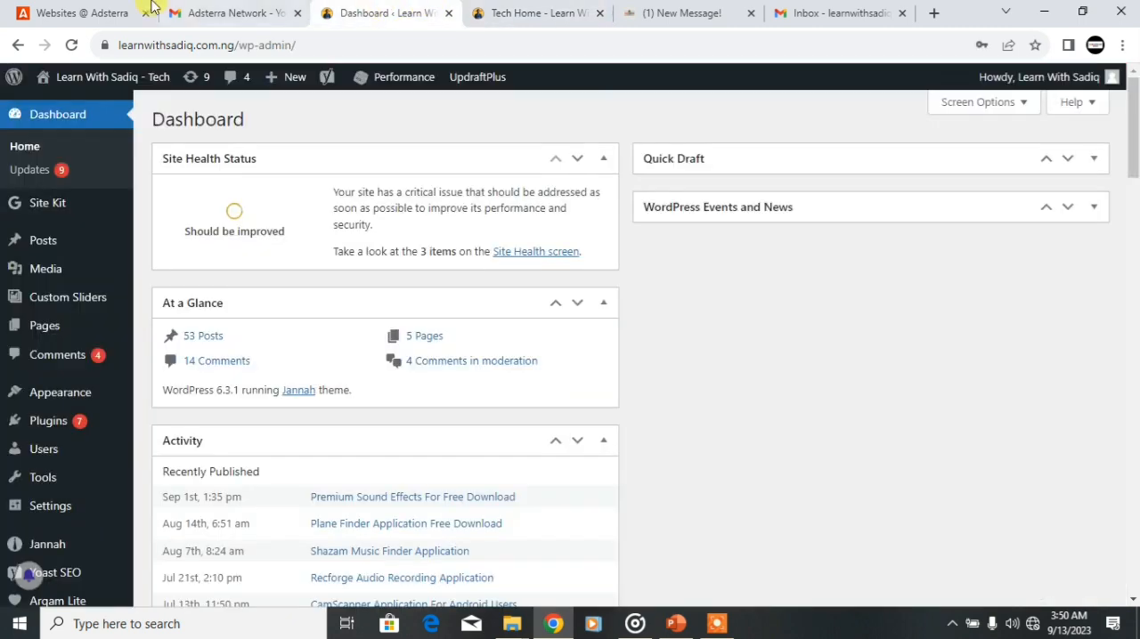
# Step: Switch to Adsterra and expand the website's entry to check the status of its Native Banner ad unit
pyautogui.click(77, 9)
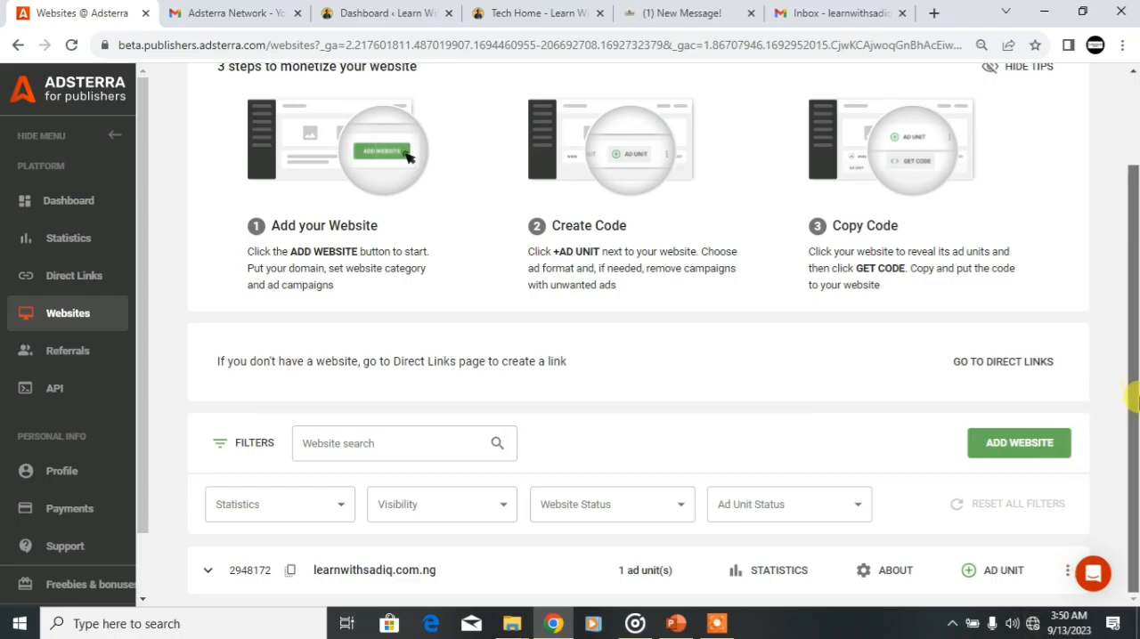
pyautogui.click(207, 577)
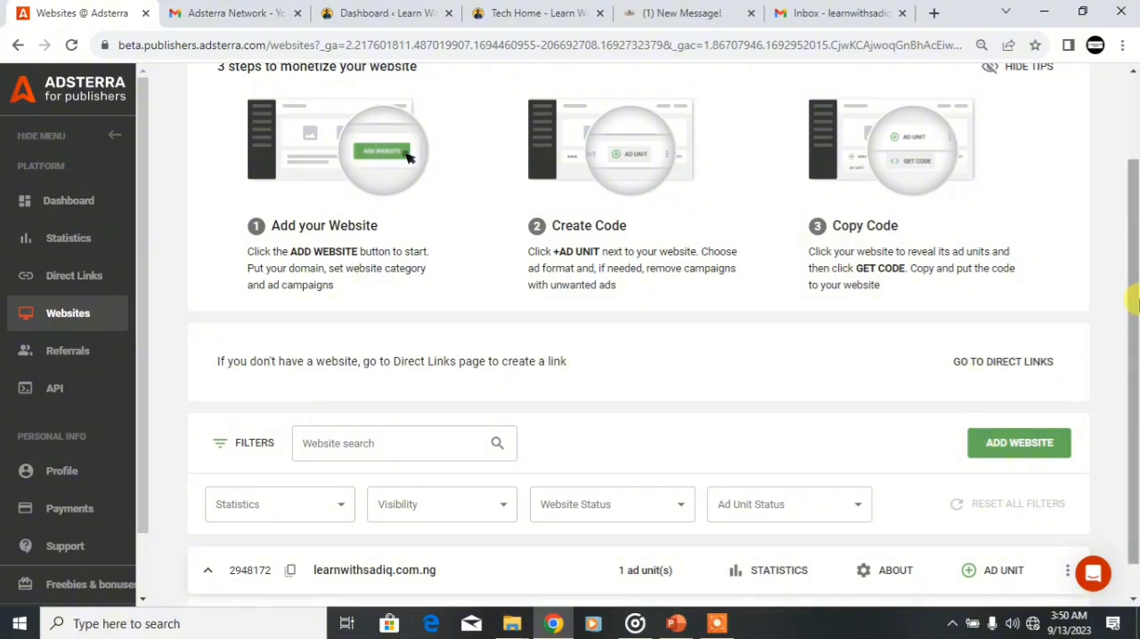
pyautogui.scroll(-1, 448, 508)
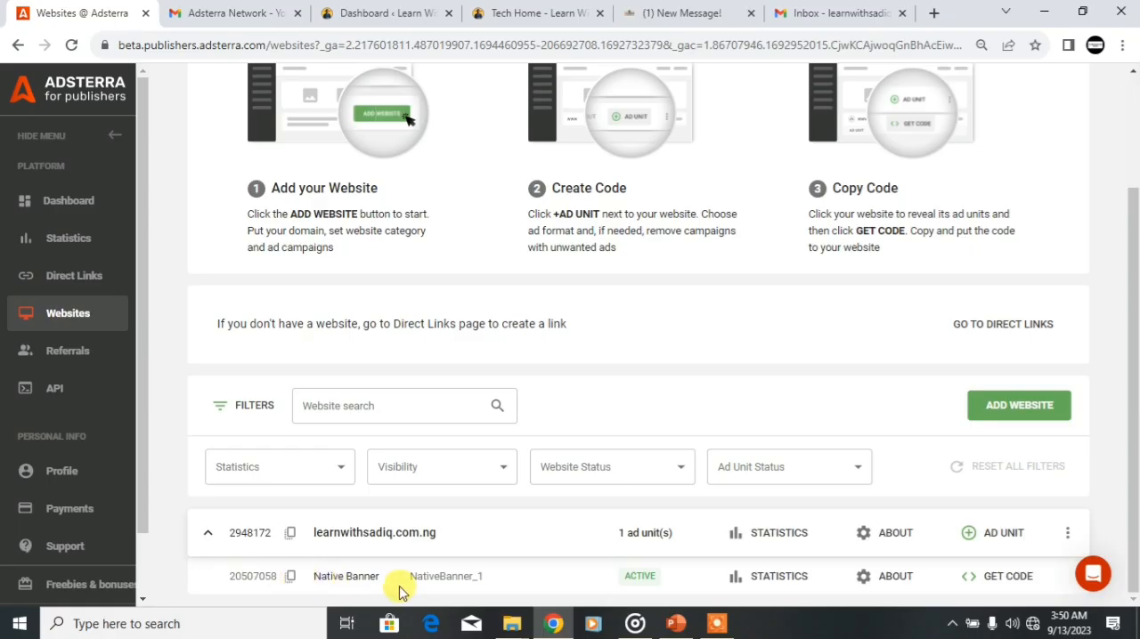
pyautogui.doubleClick(638, 577)
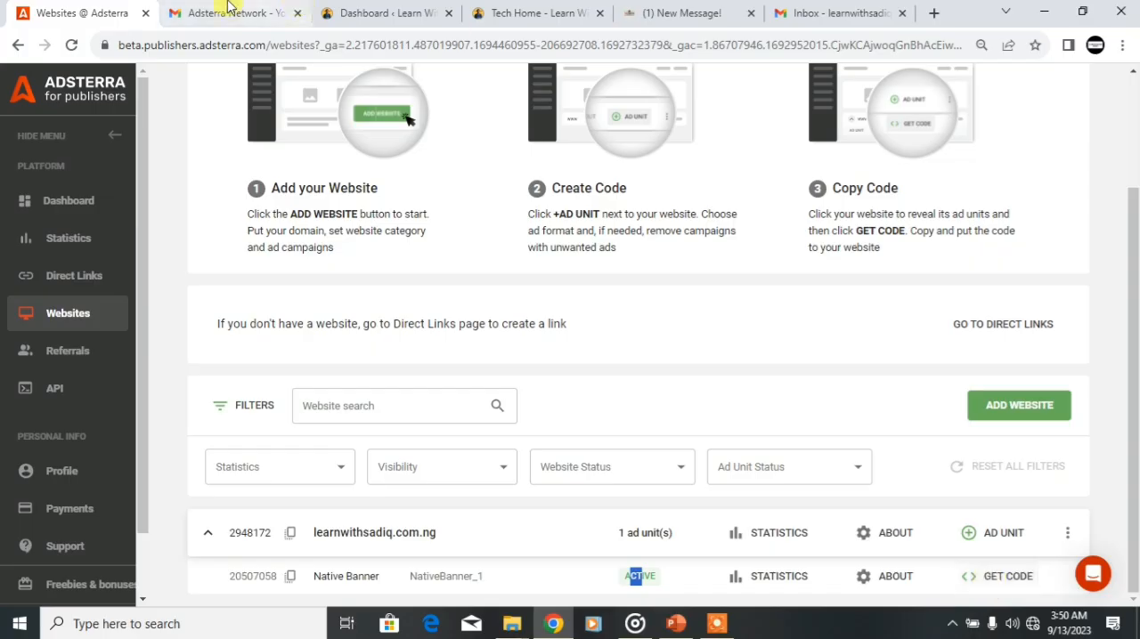
# Step: Switch to the WordPress dashboard and search the plugins available to add for "ads inserter"
pyautogui.click(344, 12)
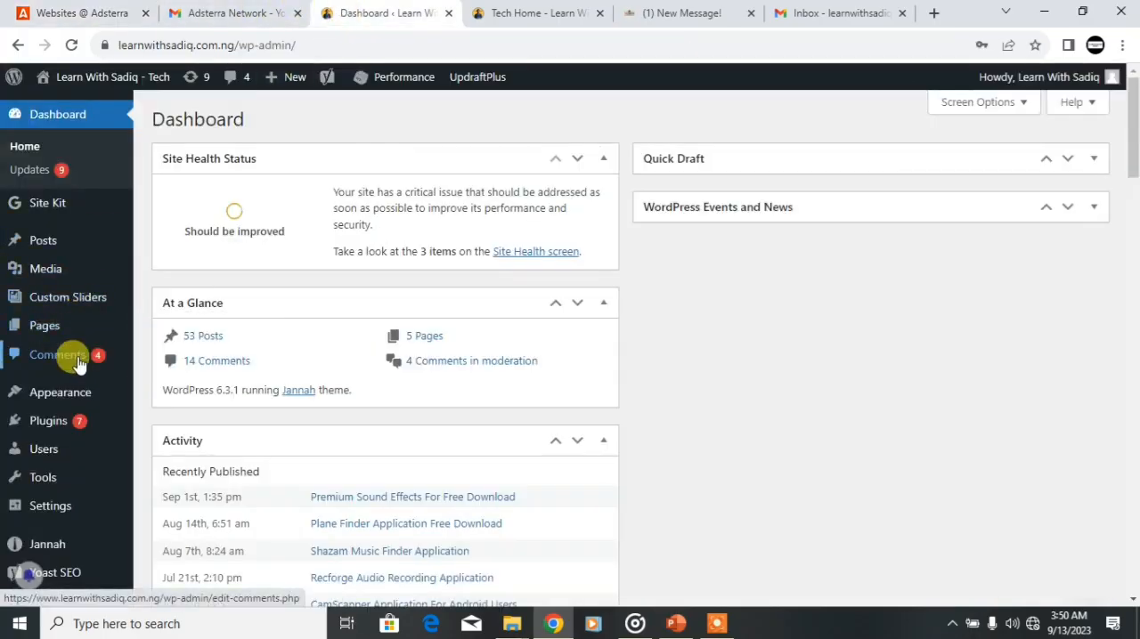
pyautogui.moveTo(80, 421)
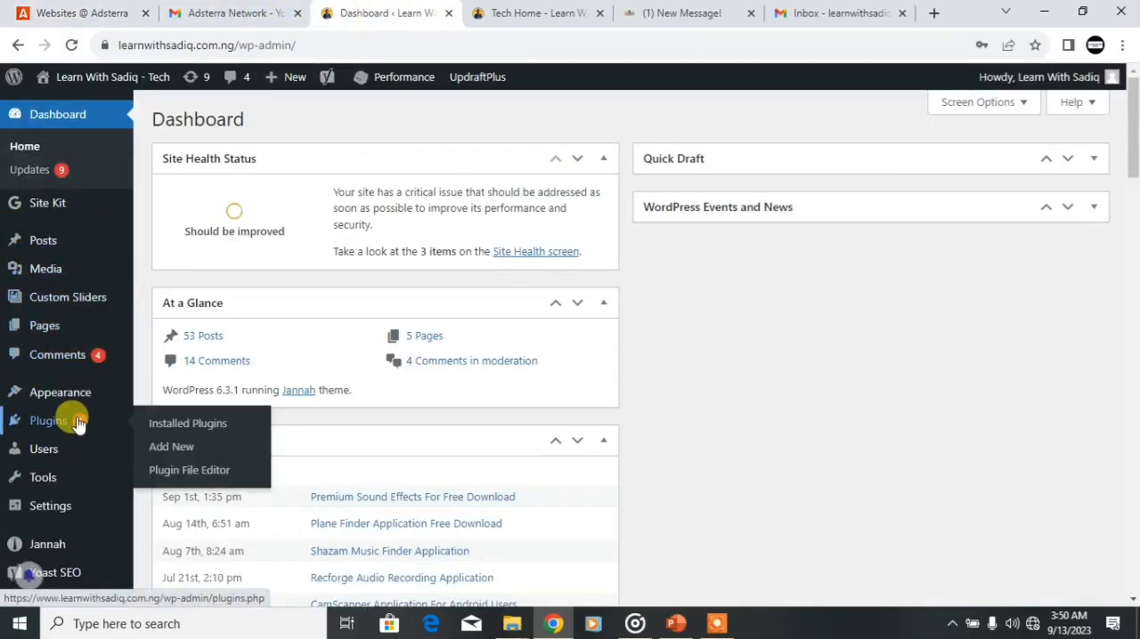
pyautogui.click(167, 452)
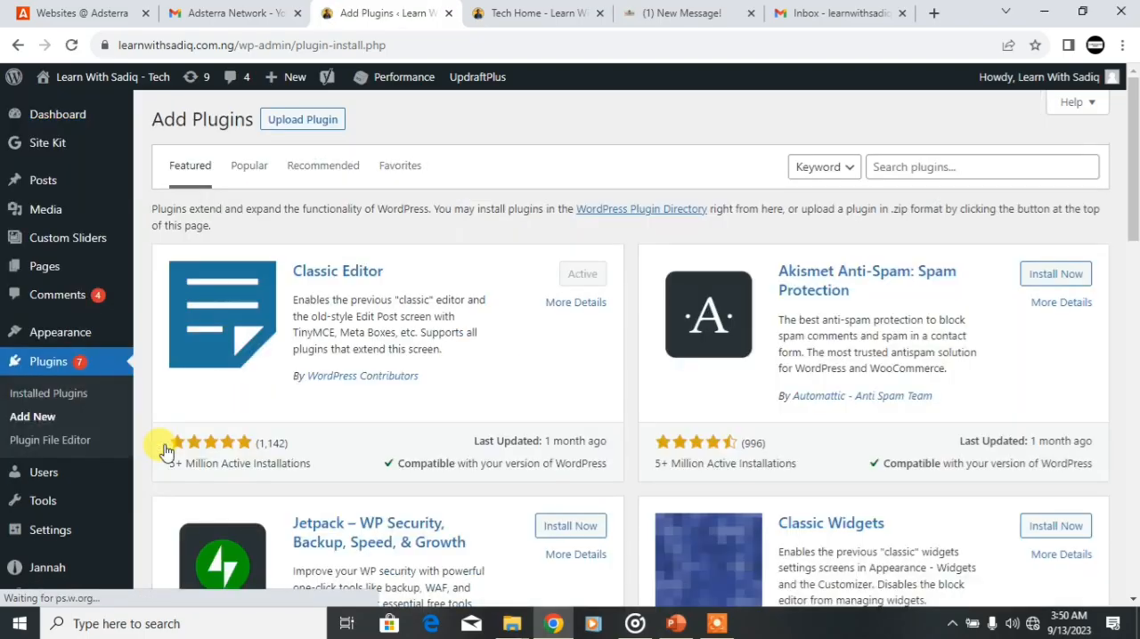
pyautogui.click(896, 169)
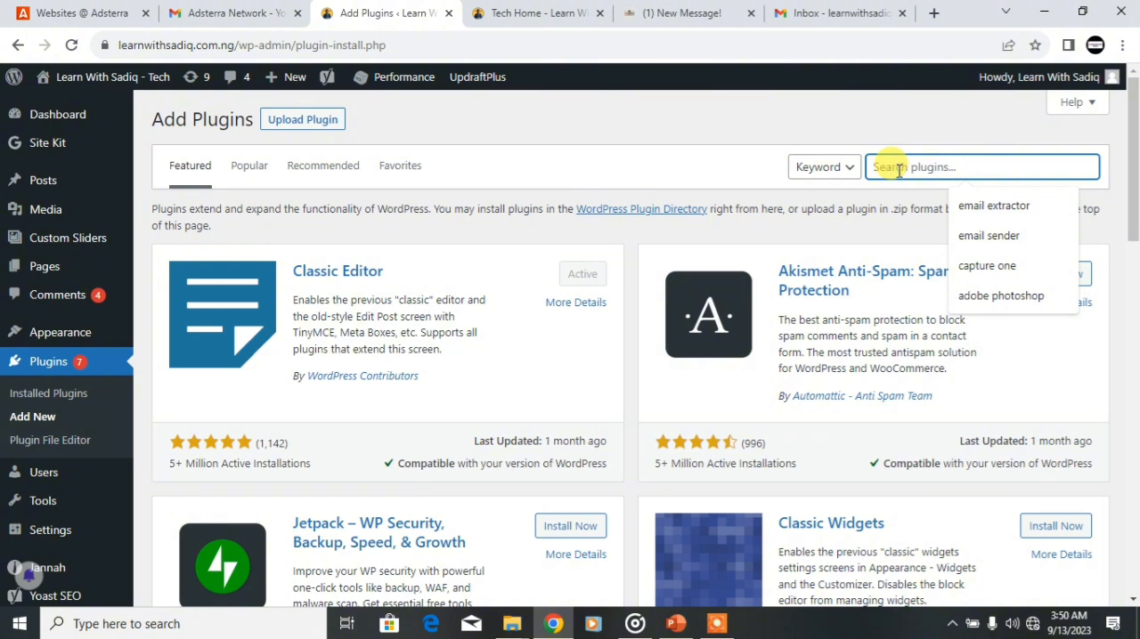
pyautogui.write('ads')
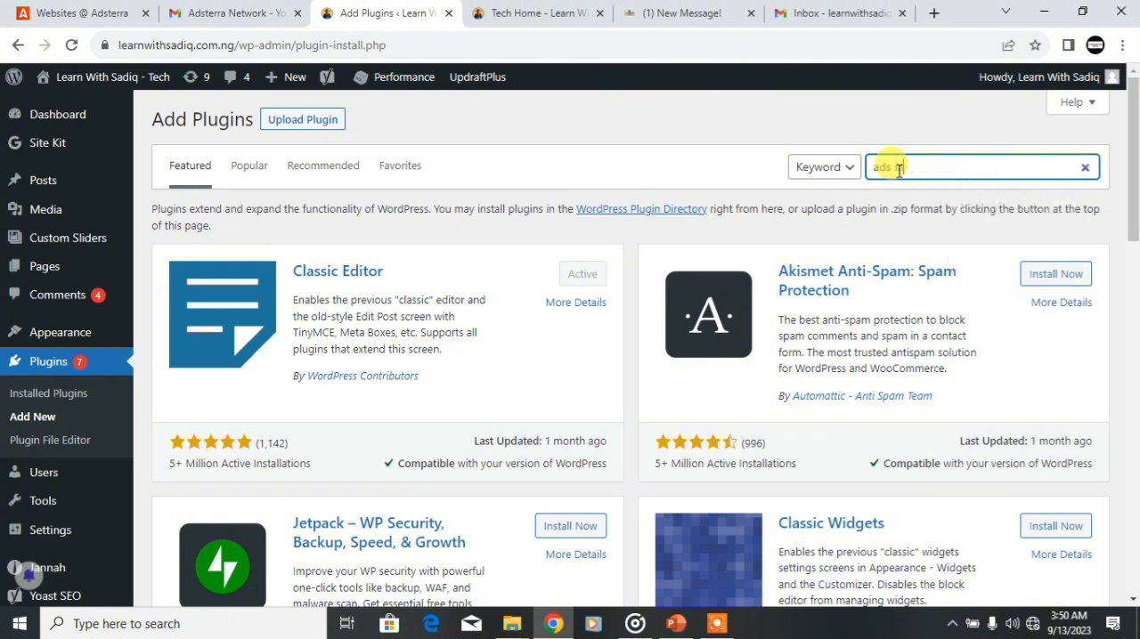
pyautogui.write(' inserter')
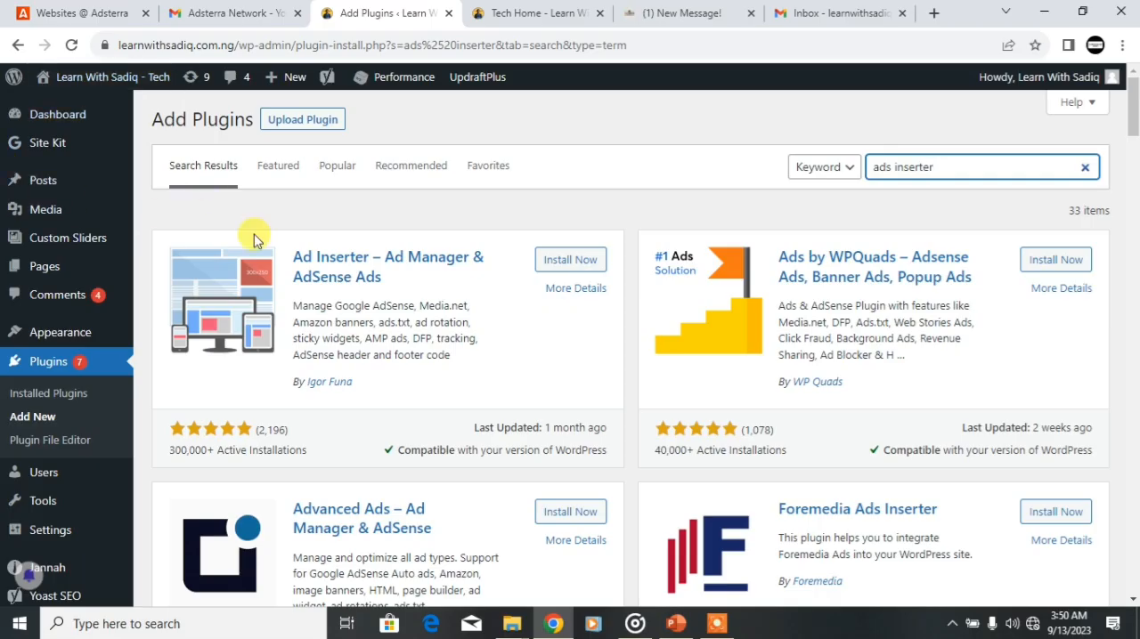
# Step: Install and activate the Ad Inserter – Ad Manager & AdSense Ads plugin
pyautogui.click(564, 255)
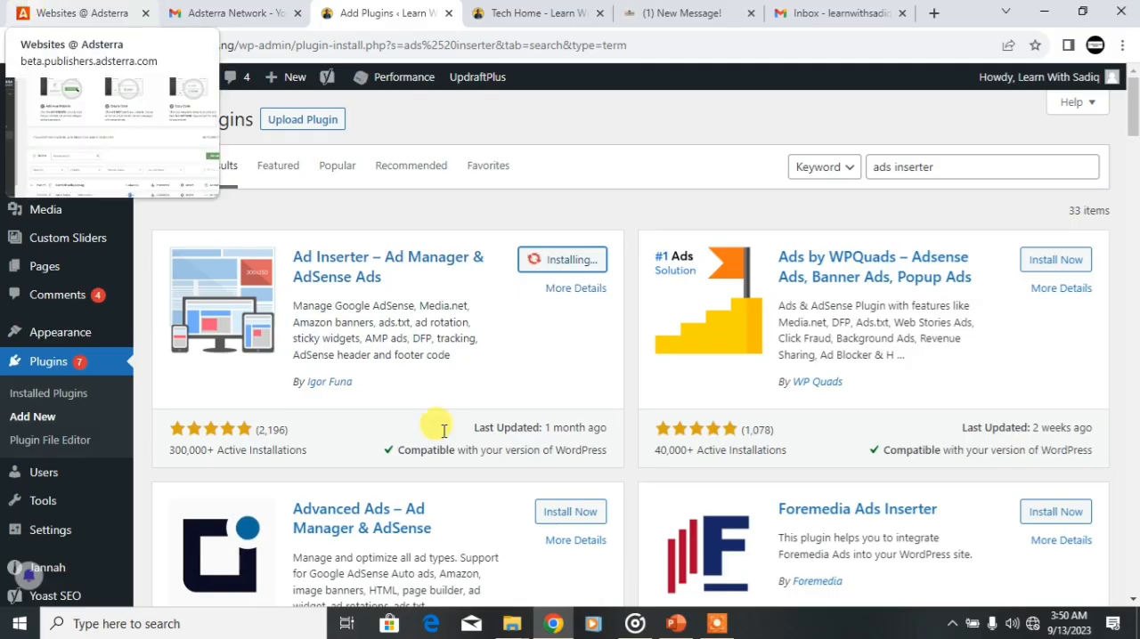
pyautogui.click(89, 11)
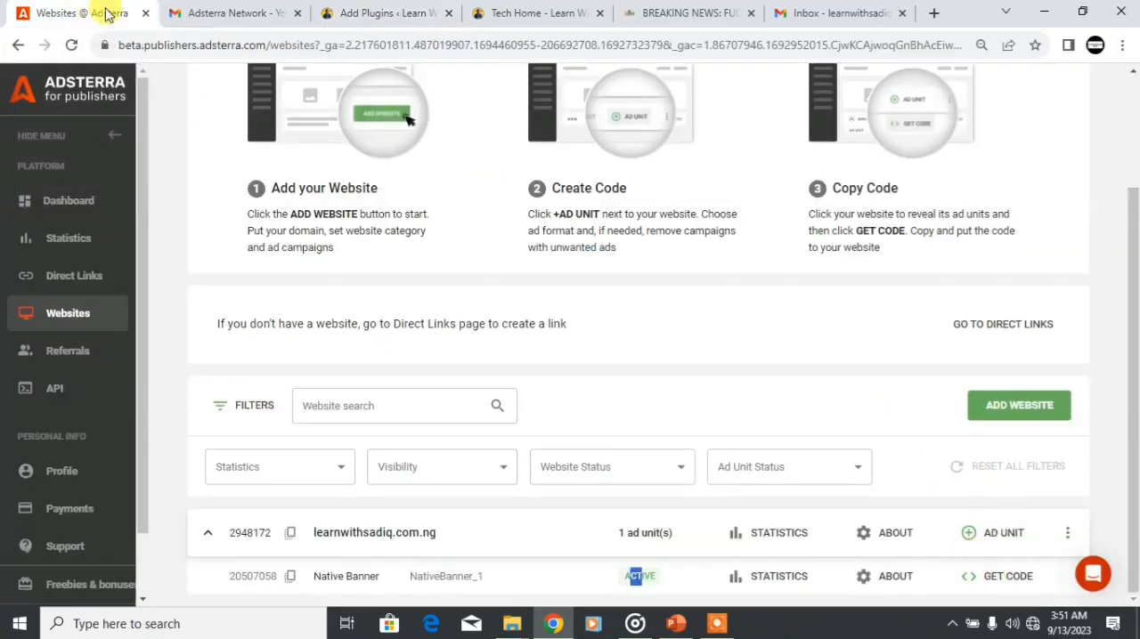
pyautogui.click(371, 13)
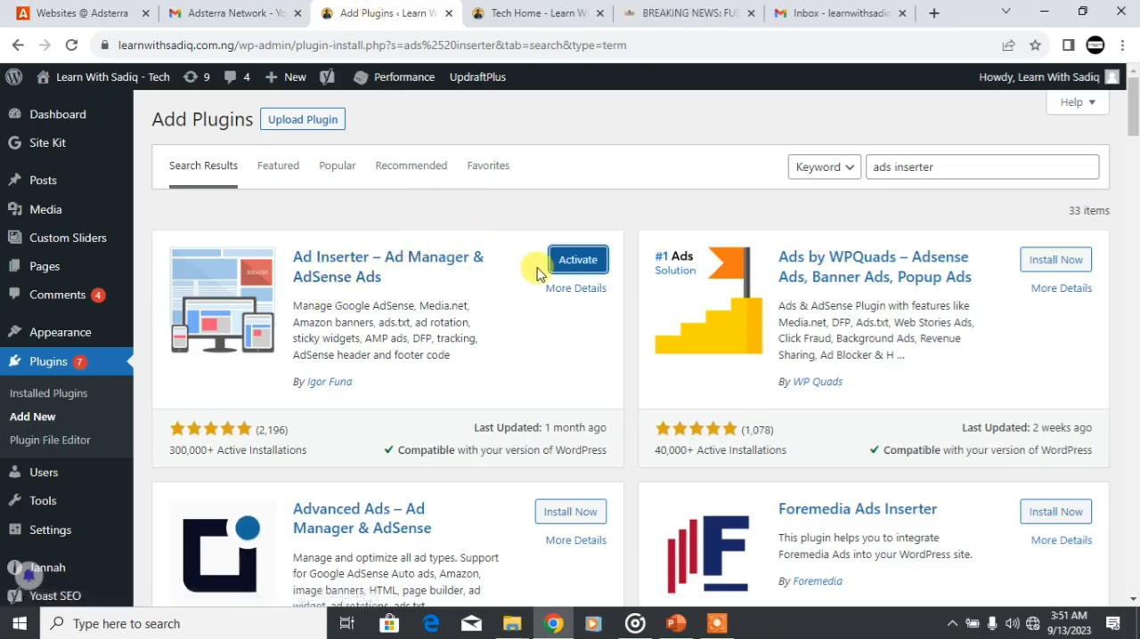
pyautogui.click(575, 264)
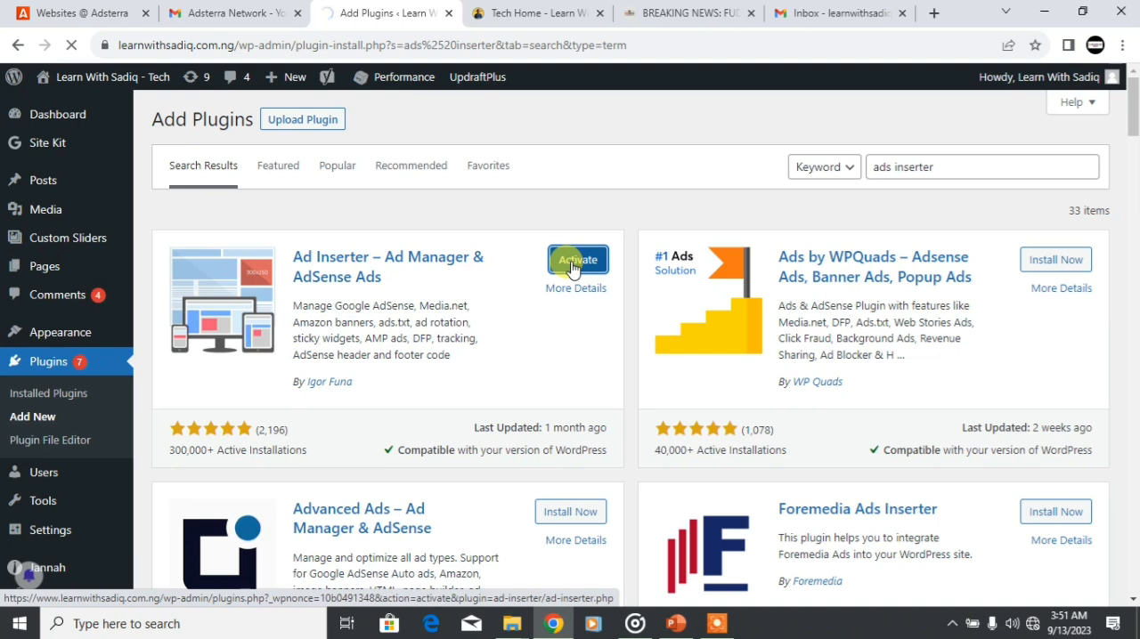
# Step: Switch to Adsterra and copy the Native Banner ad unit's code, keeping the 4:1 widget layout
pyautogui.click(89, 13)
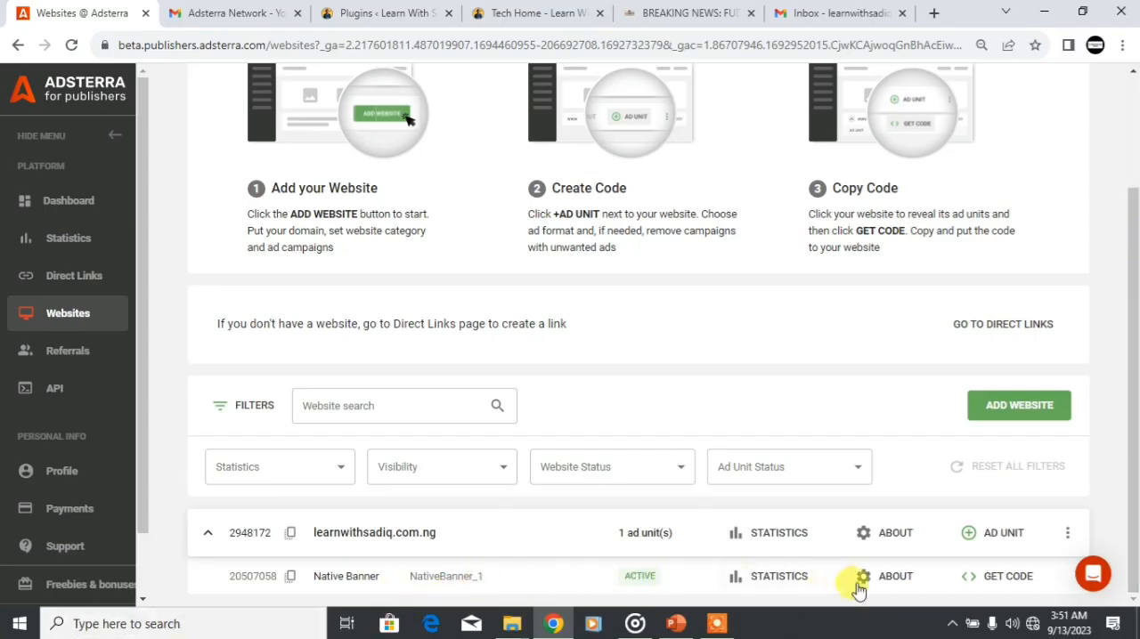
pyautogui.moveTo(1134, 263); pyautogui.dragTo(1134, 351)
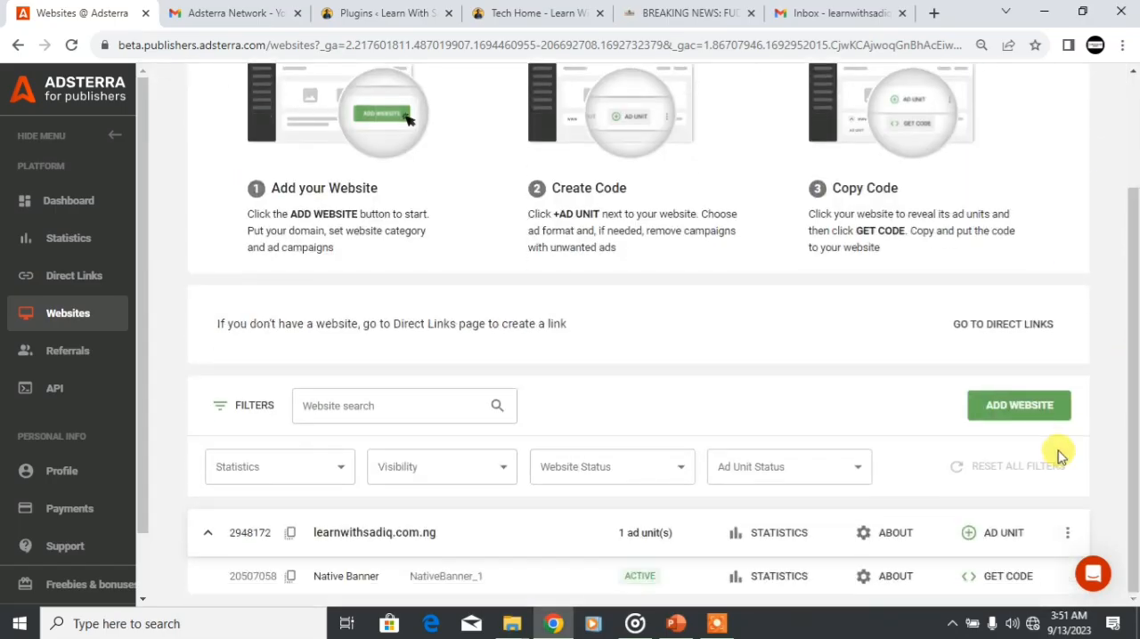
pyautogui.click(1008, 577)
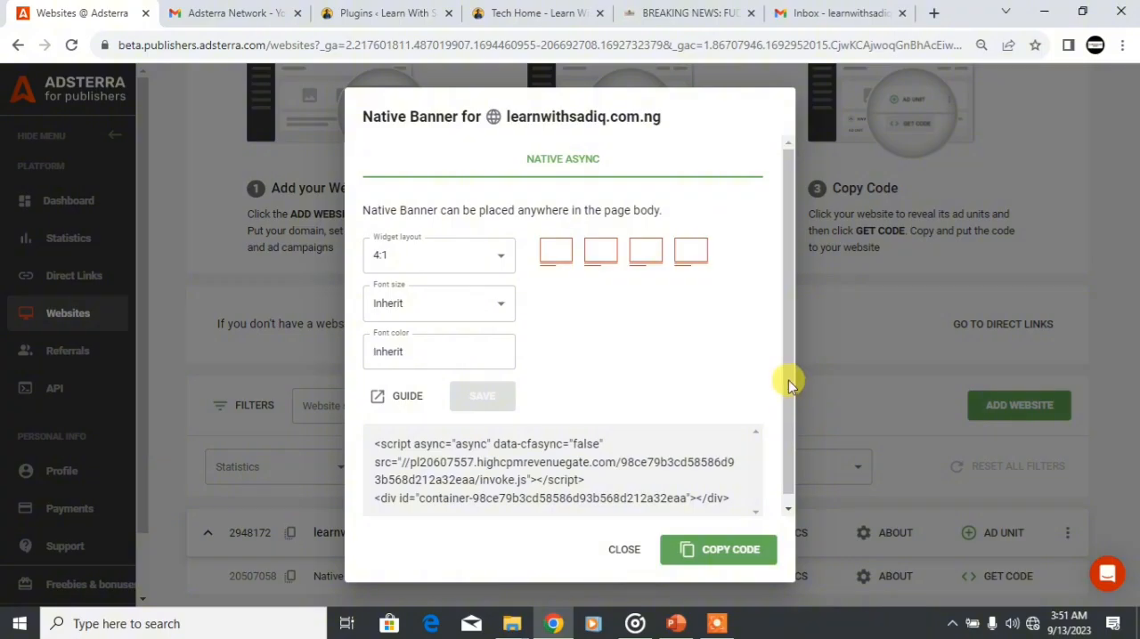
pyautogui.scroll(-1, 788, 380)
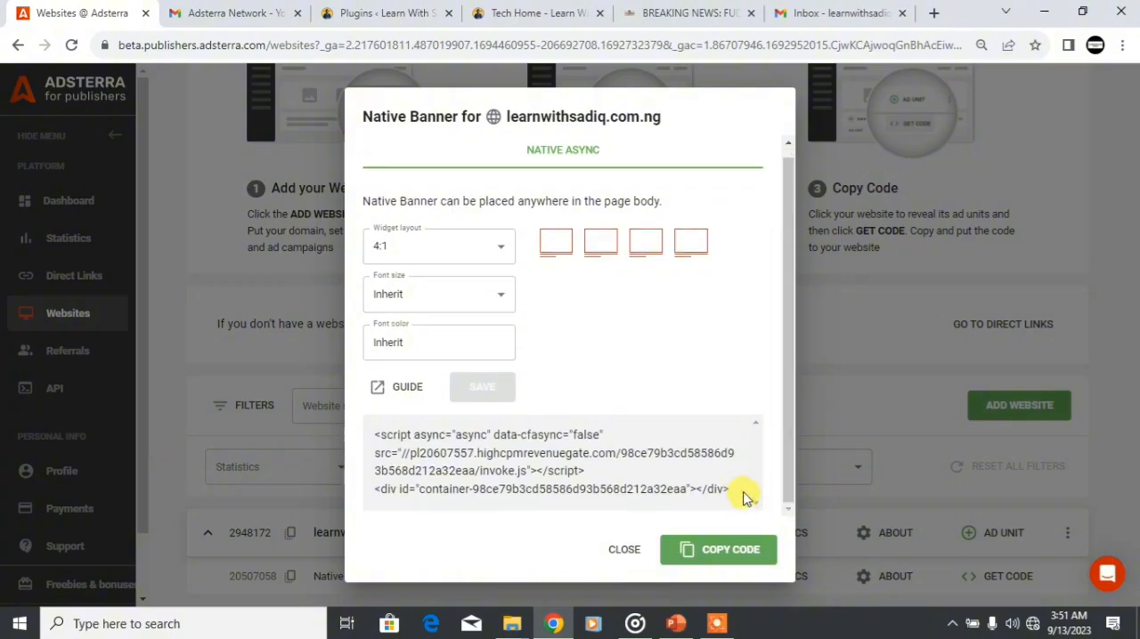
pyautogui.click(712, 552)
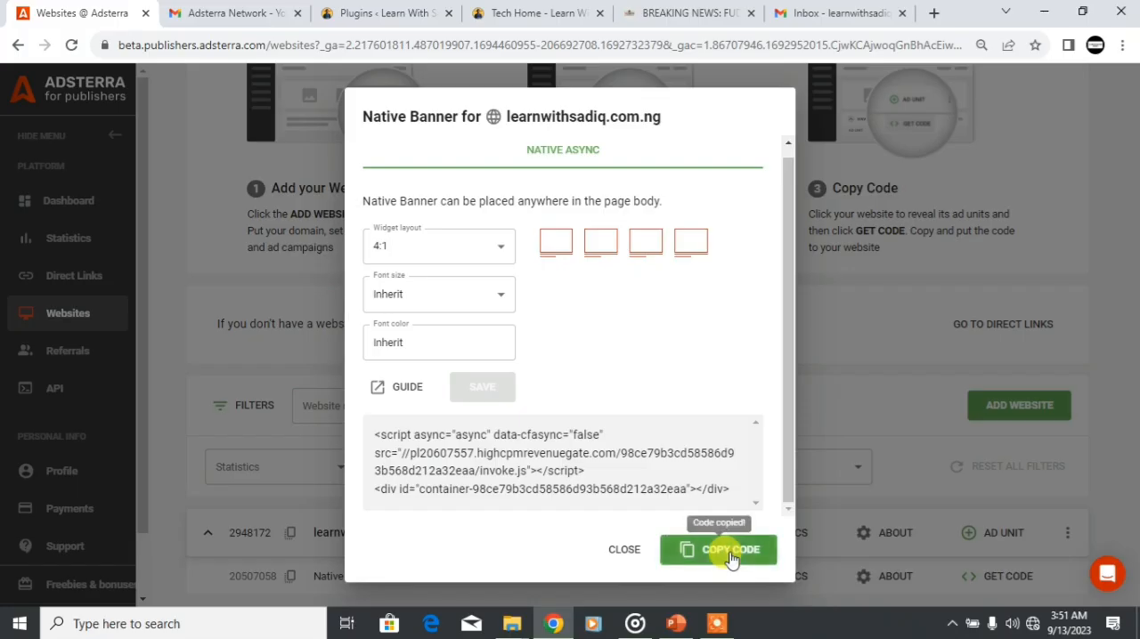
pyautogui.moveTo(736, 497); pyautogui.dragTo(376, 434)
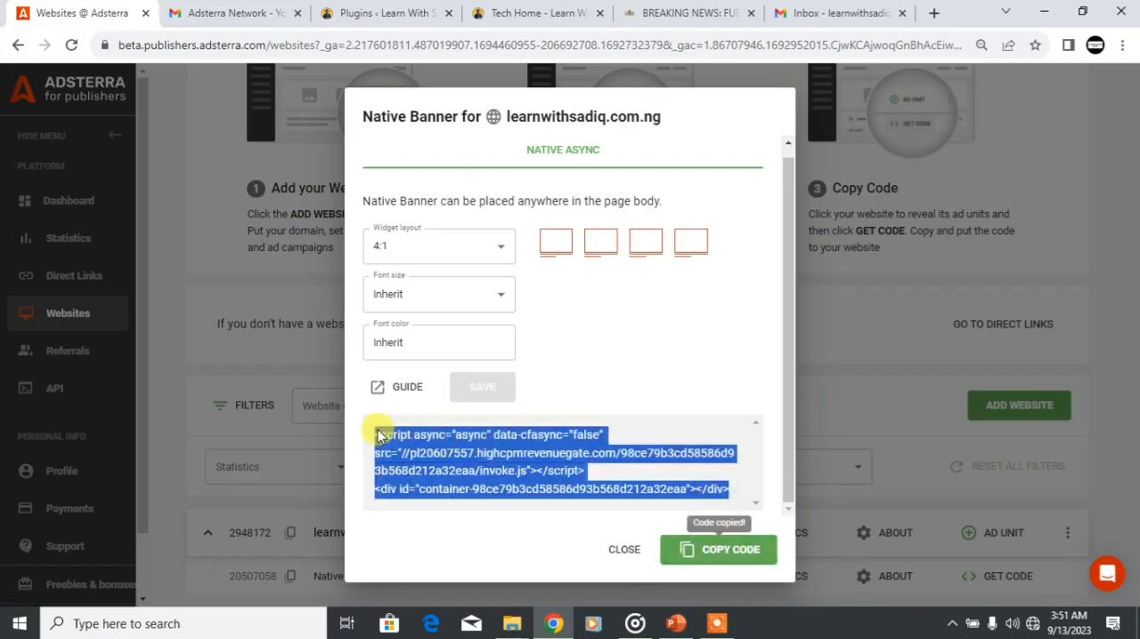
pyautogui.click(717, 549)
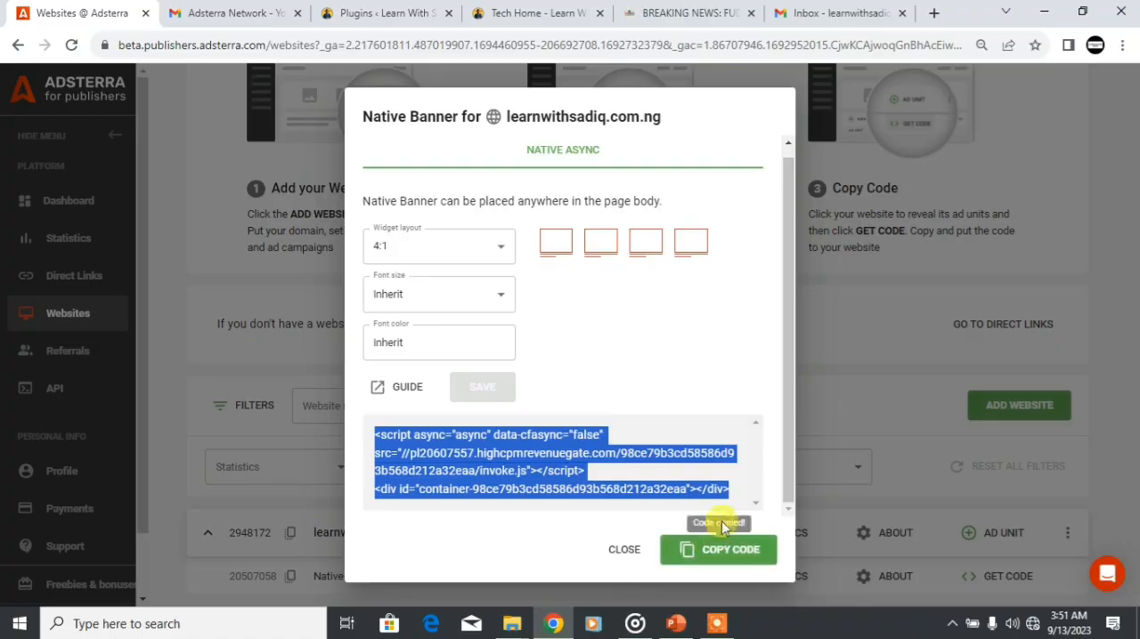
pyautogui.click(739, 493)
pyautogui.click(726, 554)
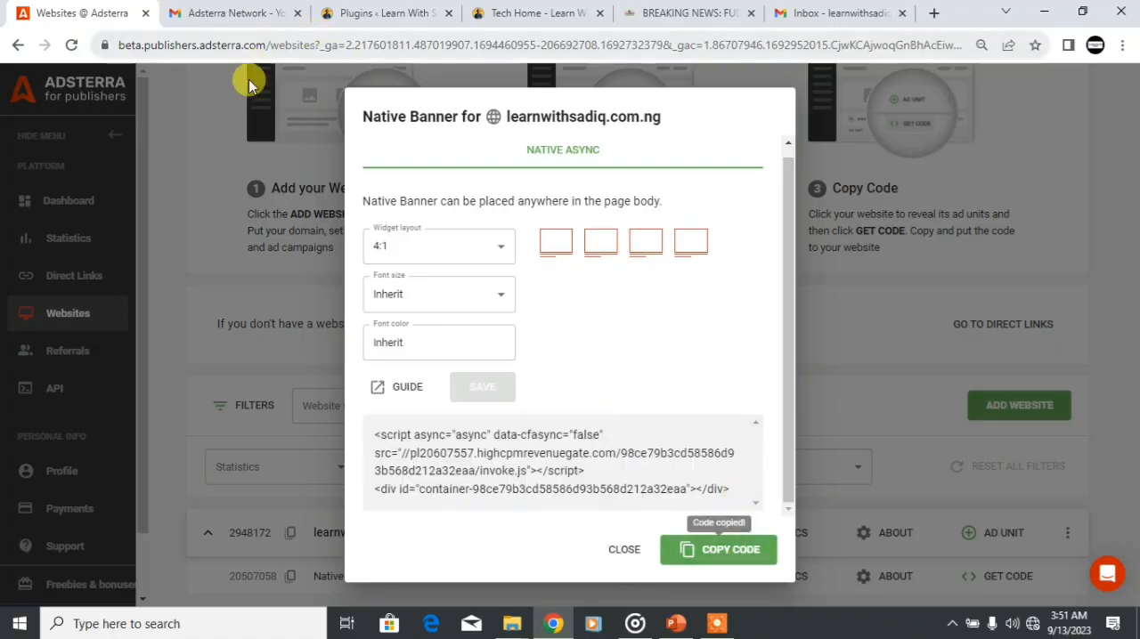
# Step: Switch to the WordPress dashboard and open the Ad Inserter plugin's settings page
pyautogui.click(361, 11)
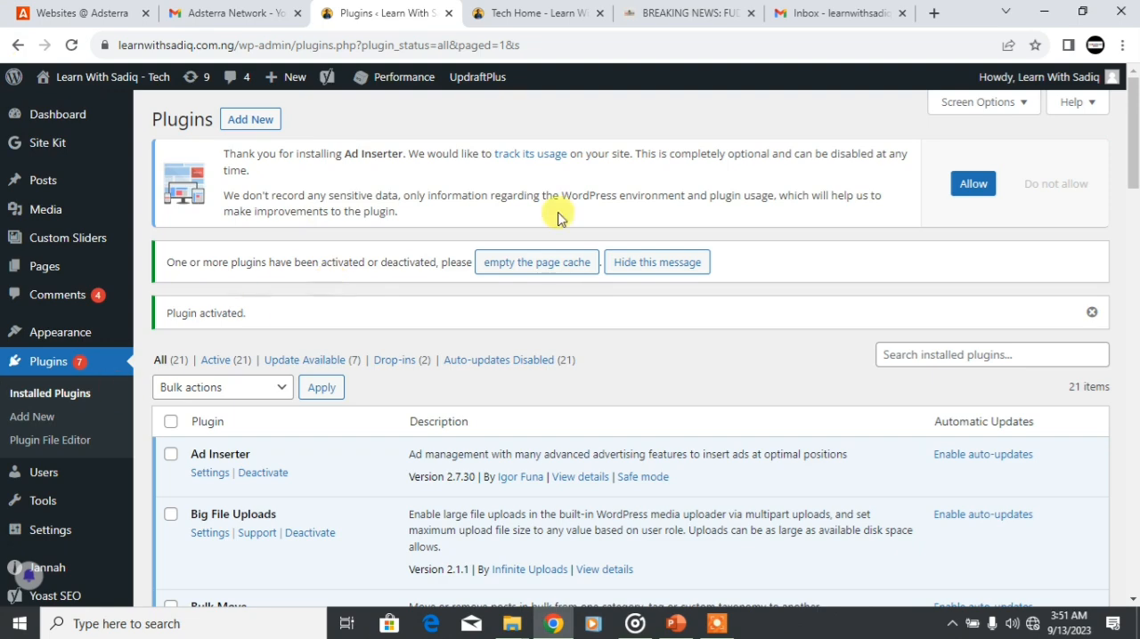
pyautogui.scroll(-3, 410, 329)
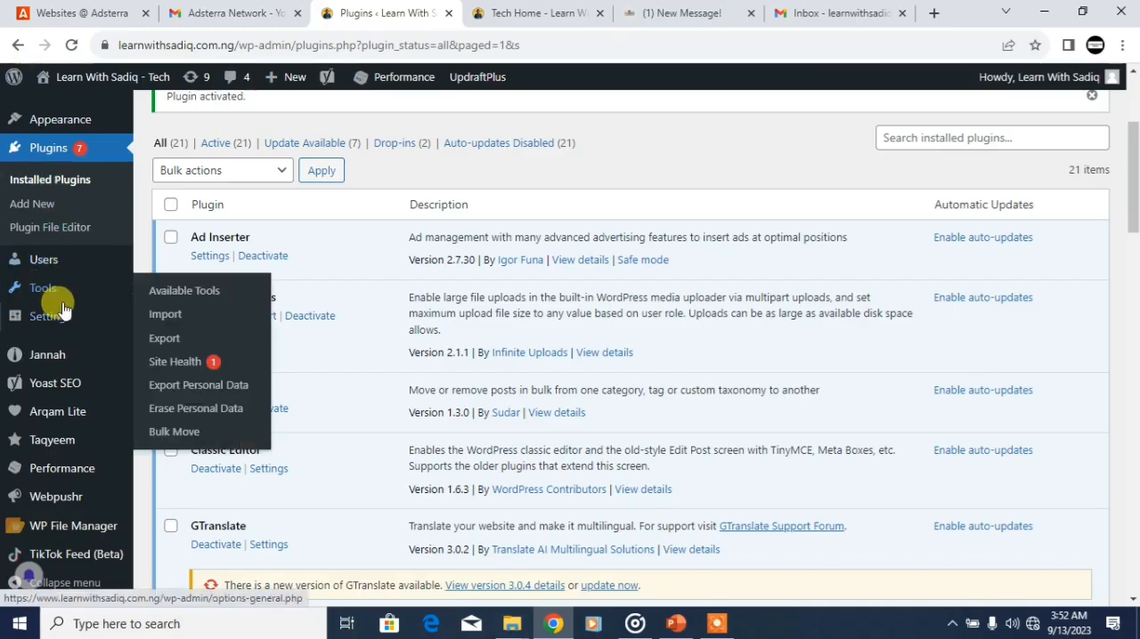
pyautogui.moveTo(55, 314)
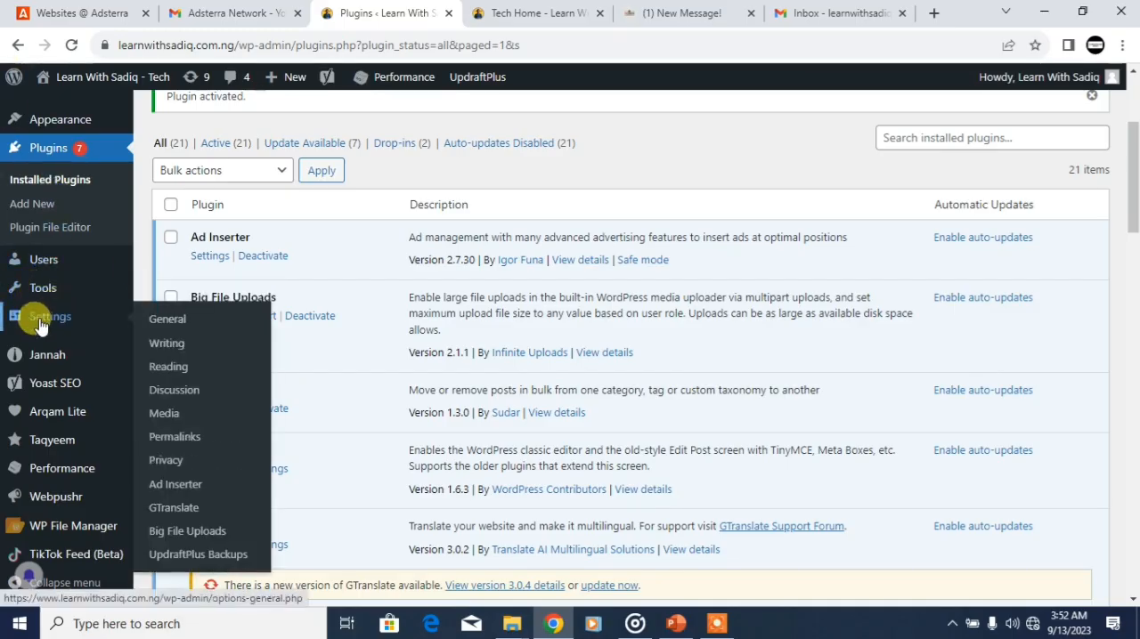
pyautogui.click(172, 491)
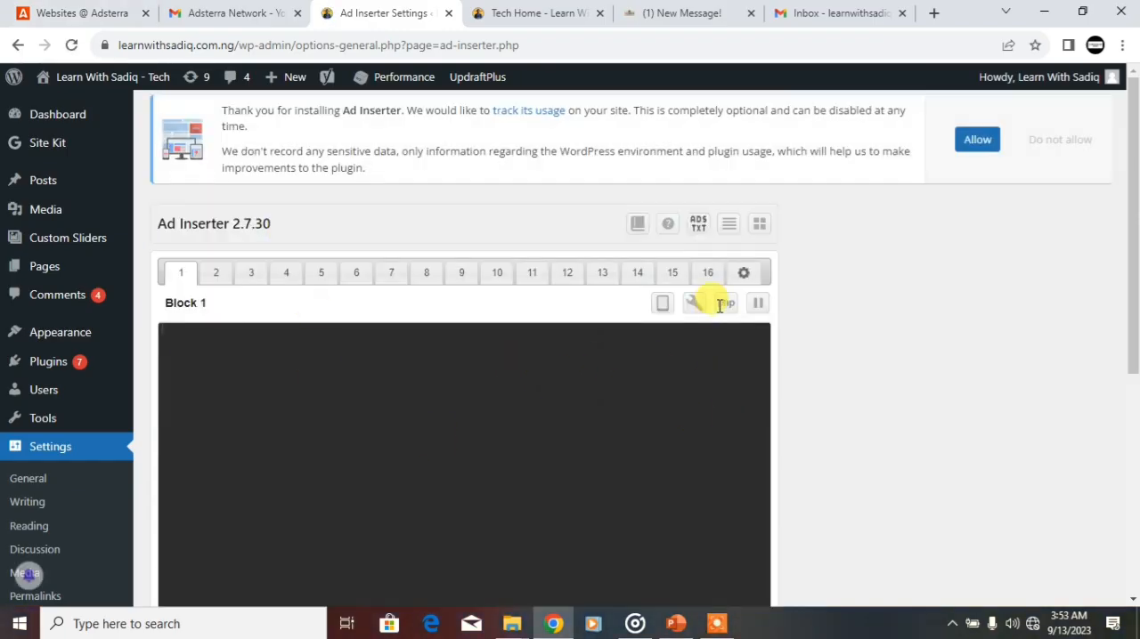
# Step: Switch to Adsterra, close the Native Banner code dialog, then reopen it from the website's entry and copy the code again
pyautogui.click(81, 11)
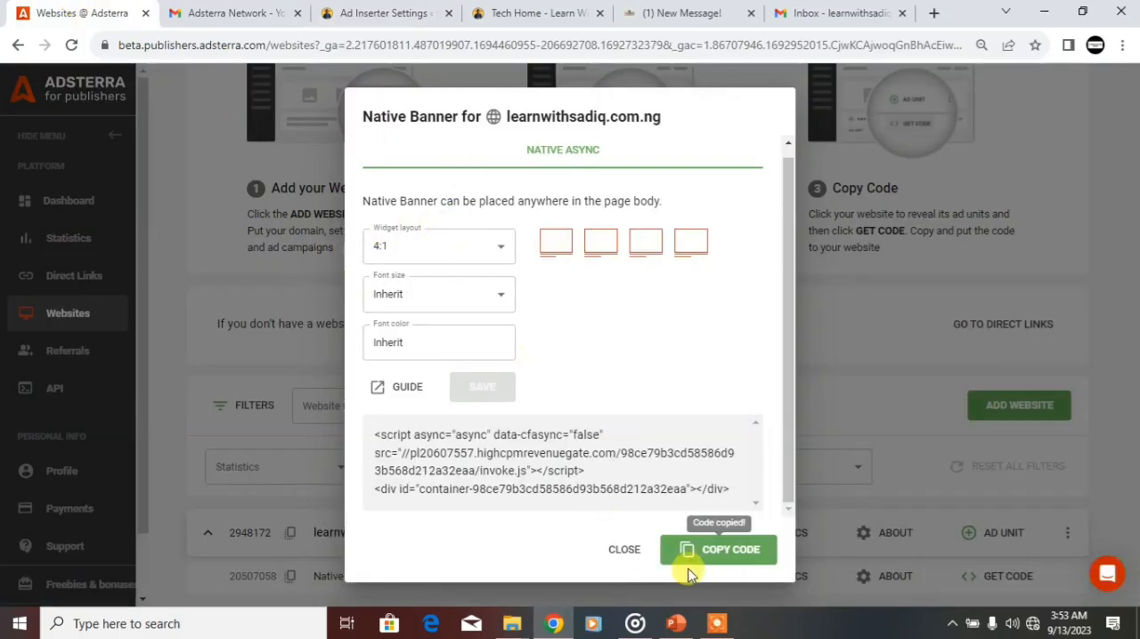
pyautogui.click(623, 549)
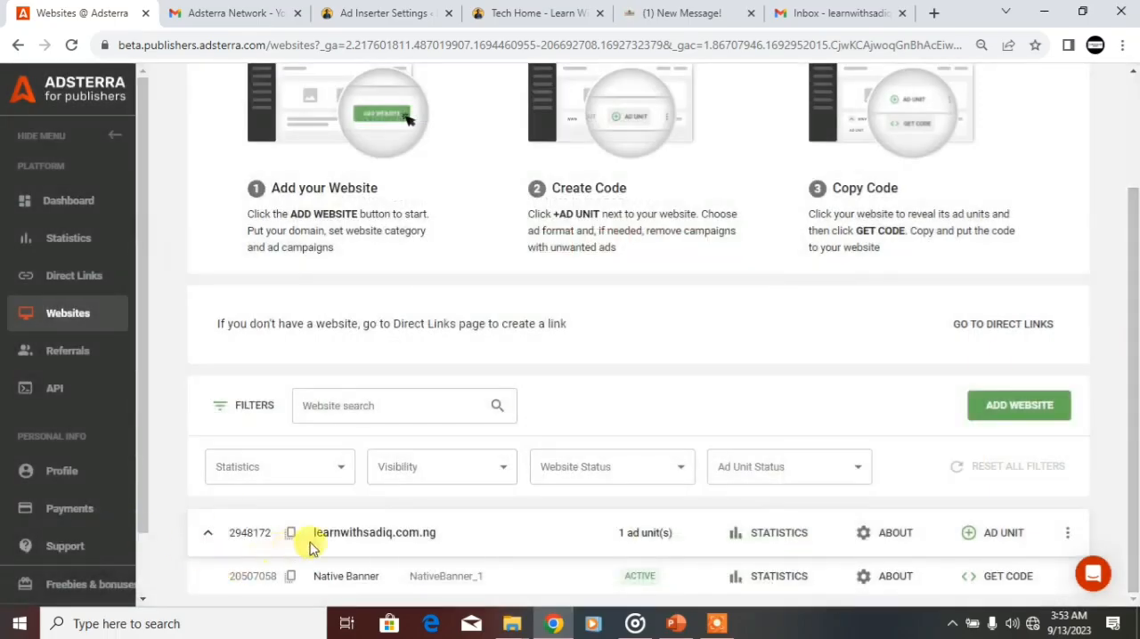
pyautogui.click(205, 534)
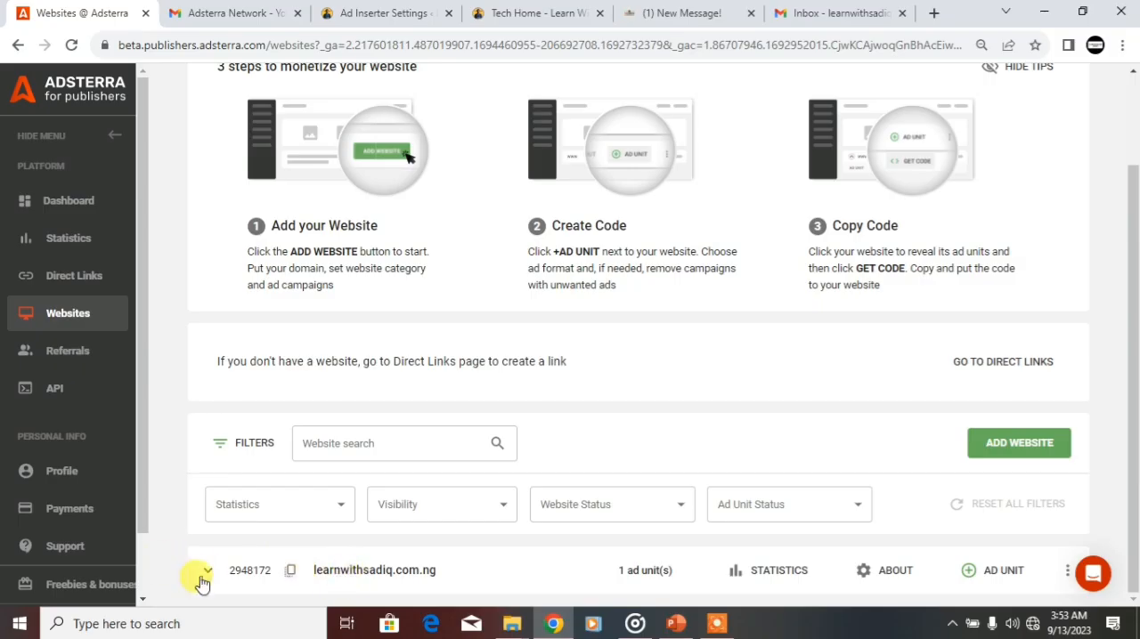
pyautogui.click(207, 569)
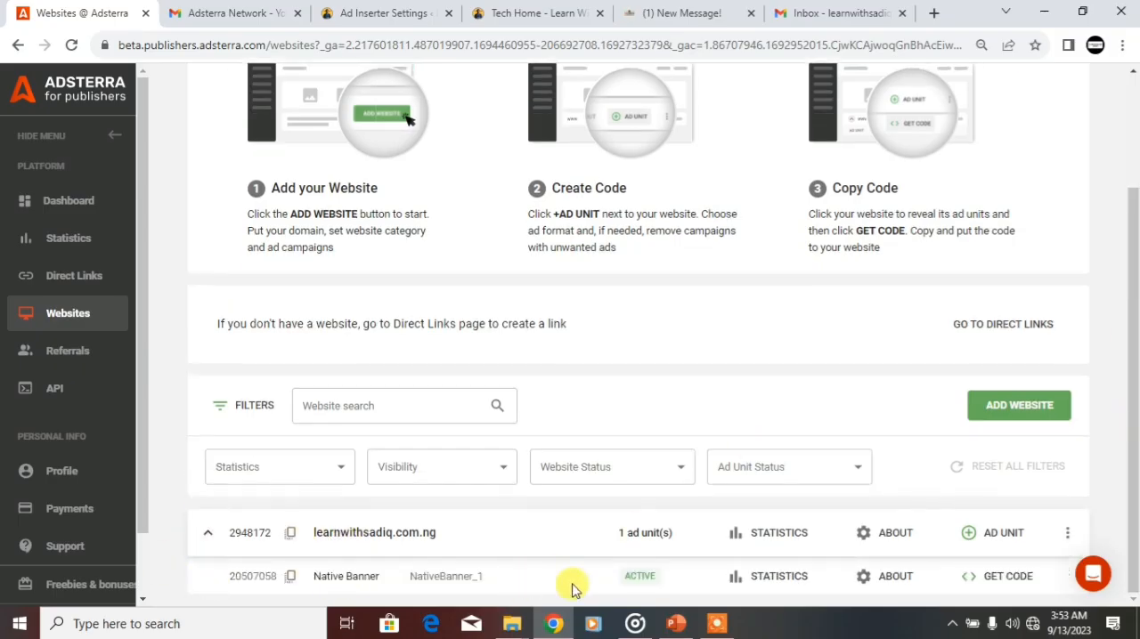
pyautogui.click(985, 578)
pyautogui.click(723, 547)
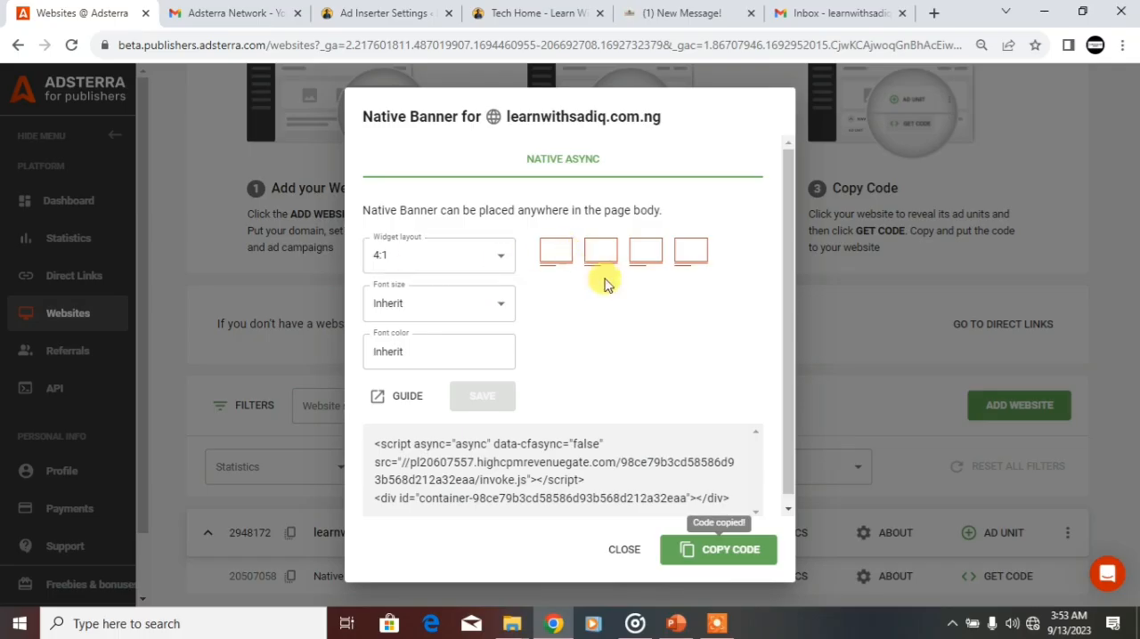
# Step: Switch to the thefudite.com.ng article and view the native banner ads displayed above the post
pyautogui.click(679, 15)
pyautogui.moveTo(1130, 246); pyautogui.dragTo(1129, 151)
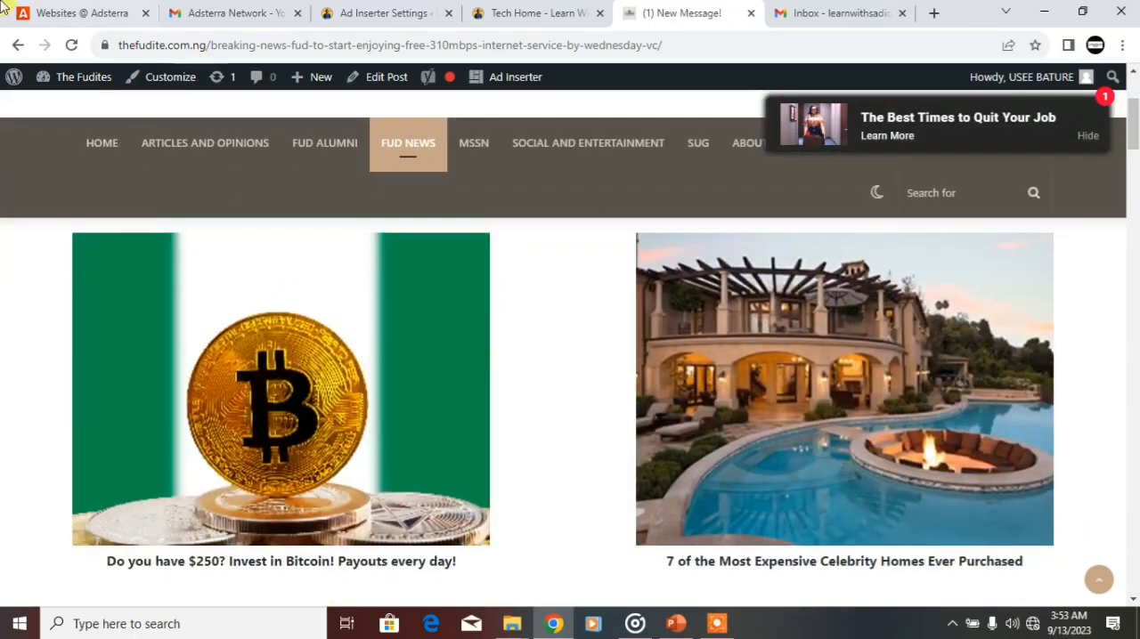
# Step: Copy the Native Banner code from Adsterra and paste it into Block 1 of the Ad Inserter settings
pyautogui.click(66, 13)
pyautogui.click(736, 560)
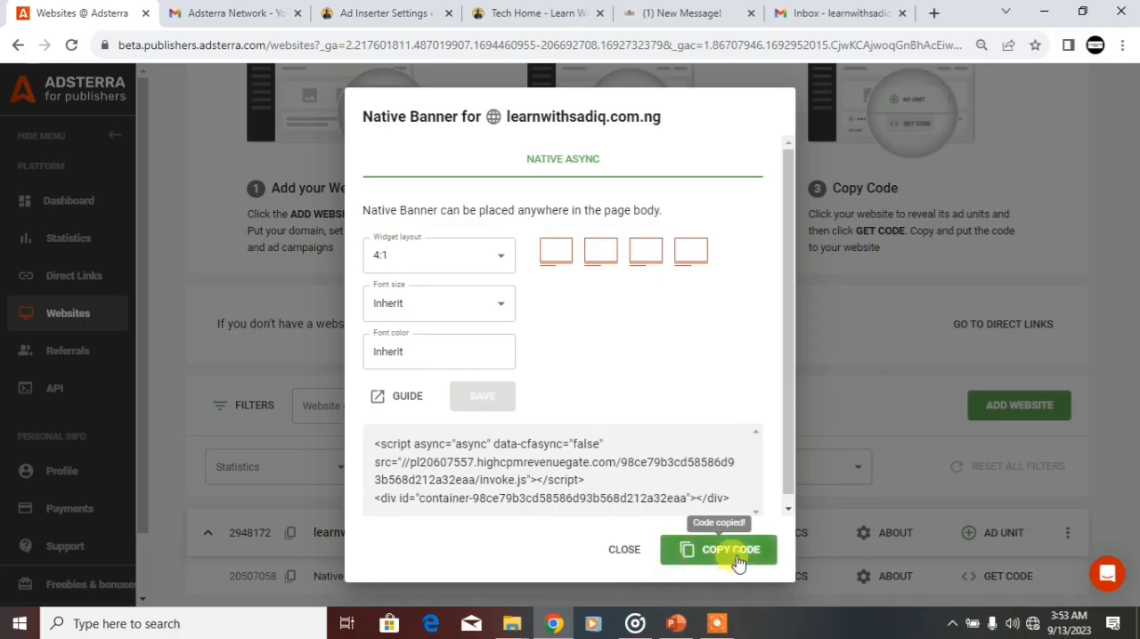
pyautogui.click(350, 9)
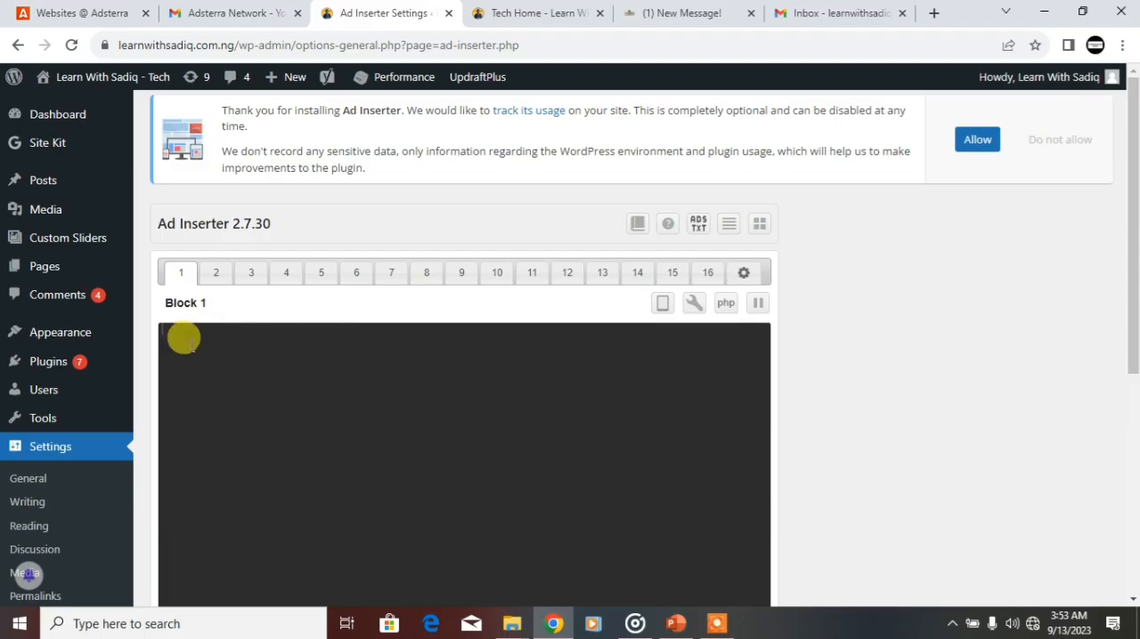
pyautogui.moveTo(1132, 259); pyautogui.dragTo(1131, 384)
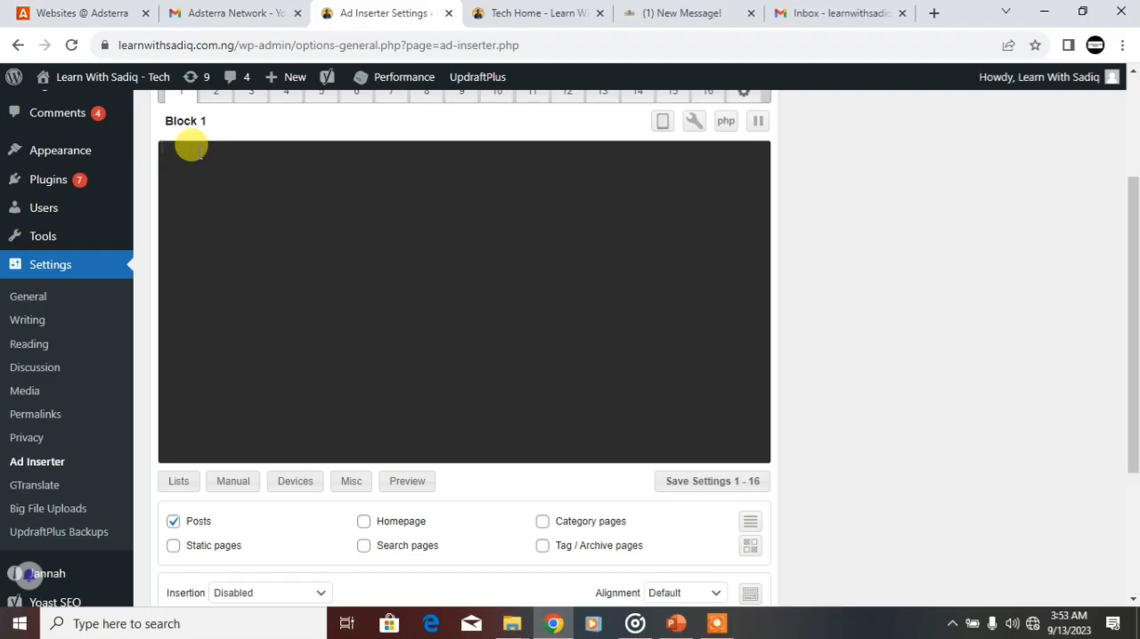
pyautogui.rightClick(190, 145)
pyautogui.click(215, 279)
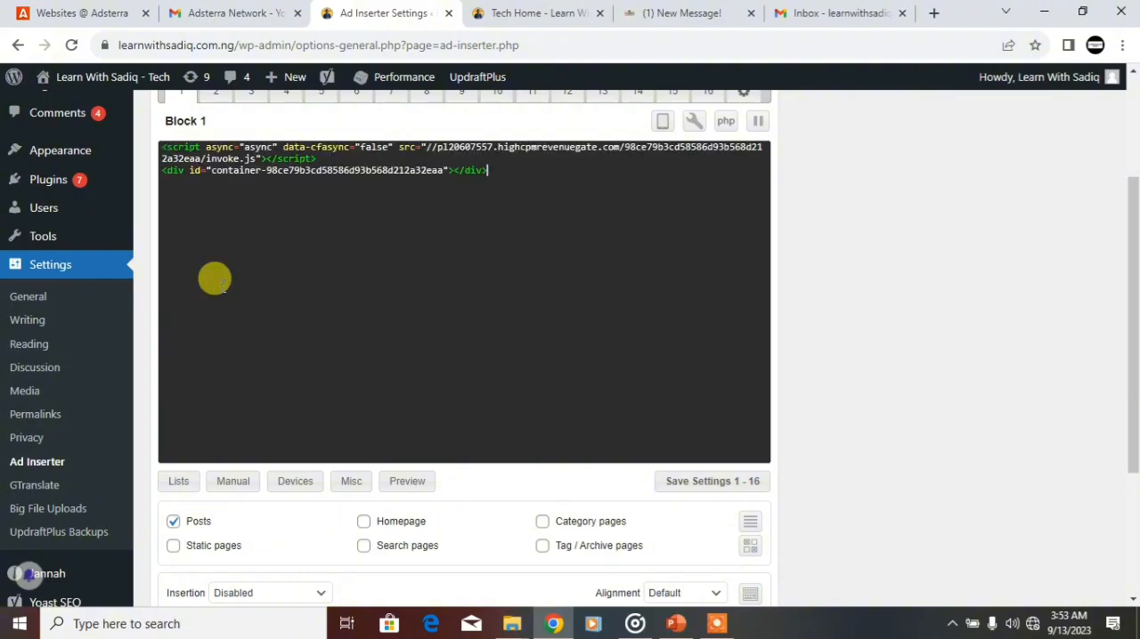
# Step: Move the Ad Inserter settings browser tab so that it sits directly beside the Adsterra tab
pyautogui.click(71, 13)
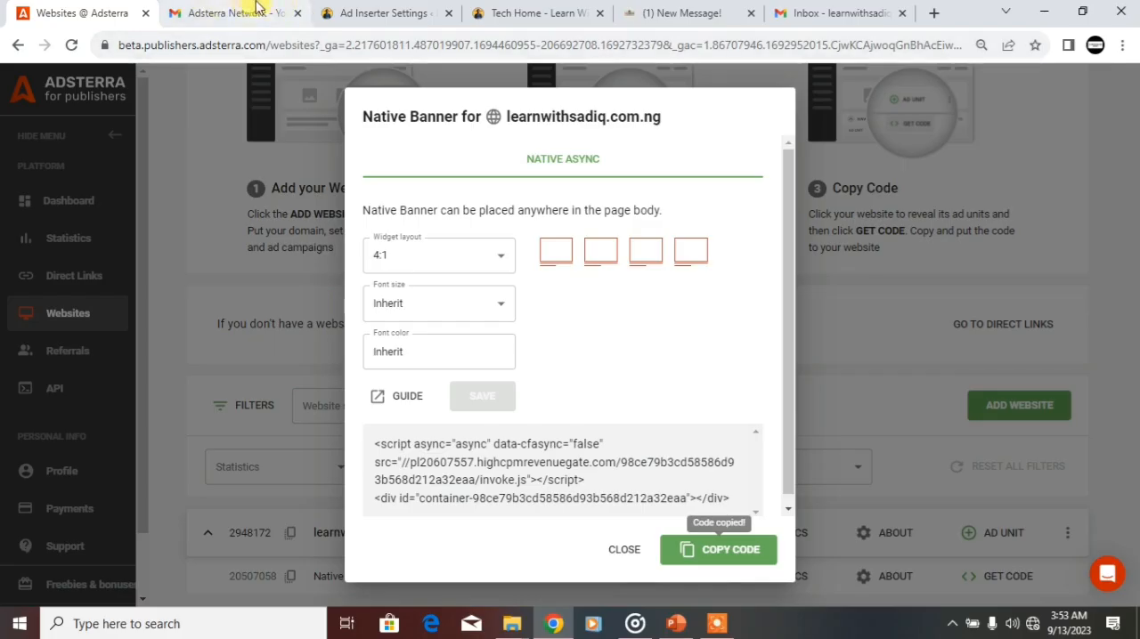
pyautogui.click(340, 9)
pyautogui.moveTo(362, 11); pyautogui.dragTo(203, 25)
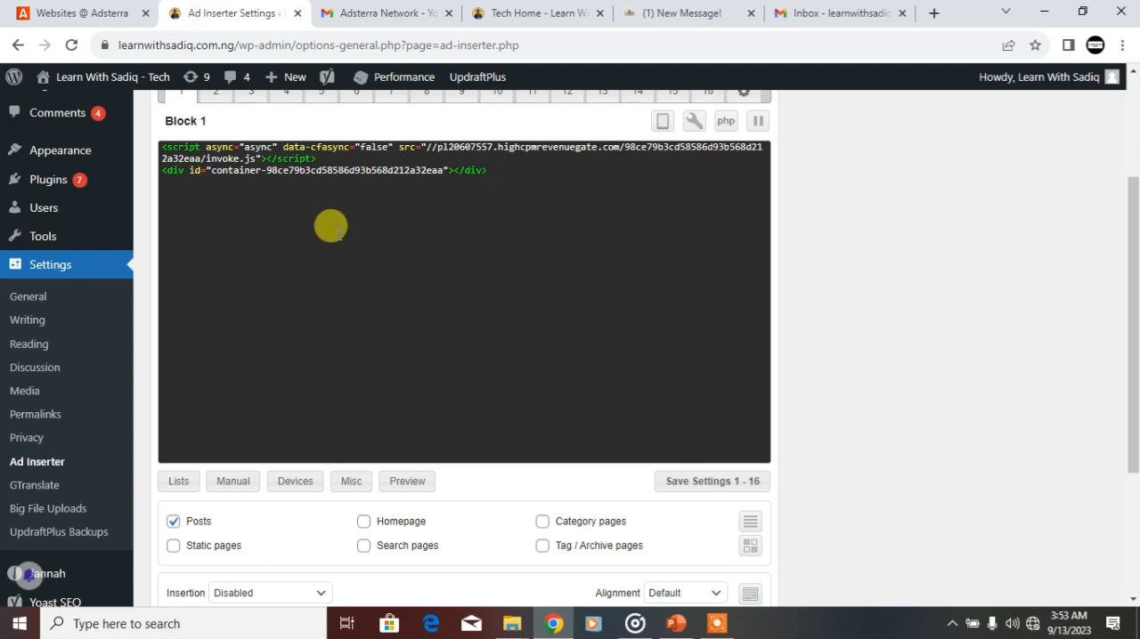
# Step: Set Block 1 to show on Posts and Homepage, with its insertion set to Before post
pyautogui.moveTo(1133, 268); pyautogui.dragTo(1136, 365)
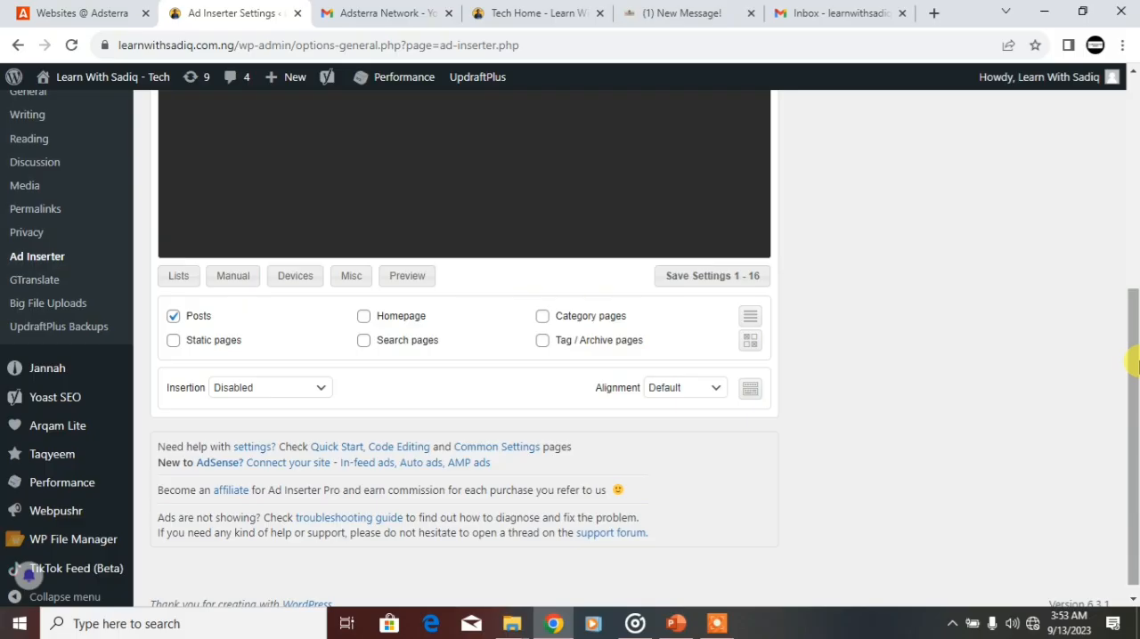
pyautogui.click(175, 316)
pyautogui.click(364, 318)
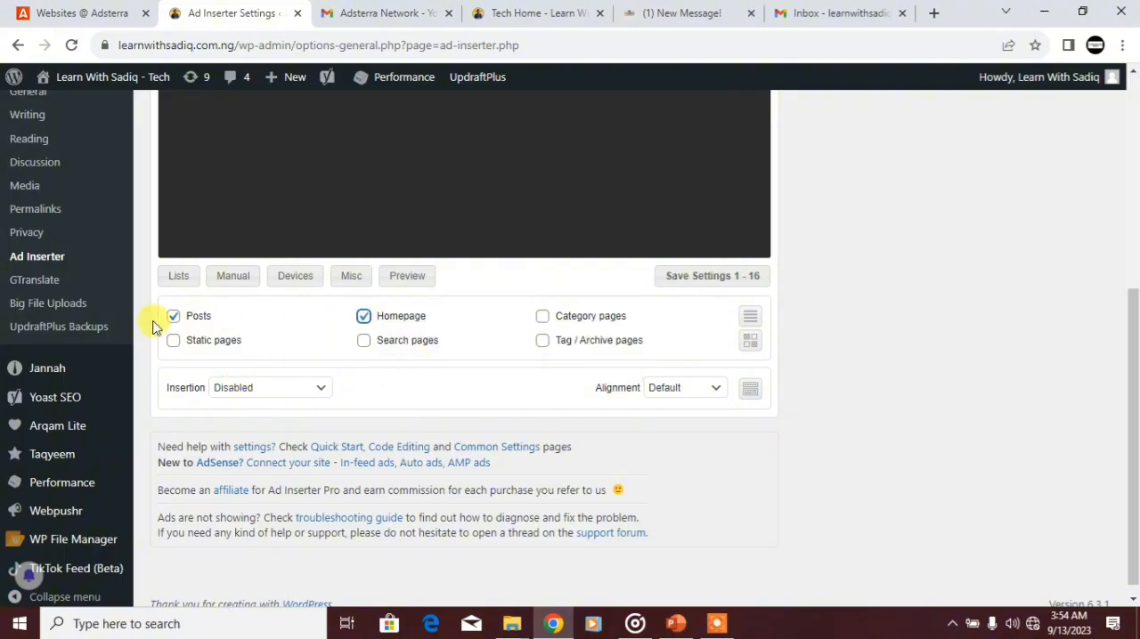
pyautogui.click(246, 395)
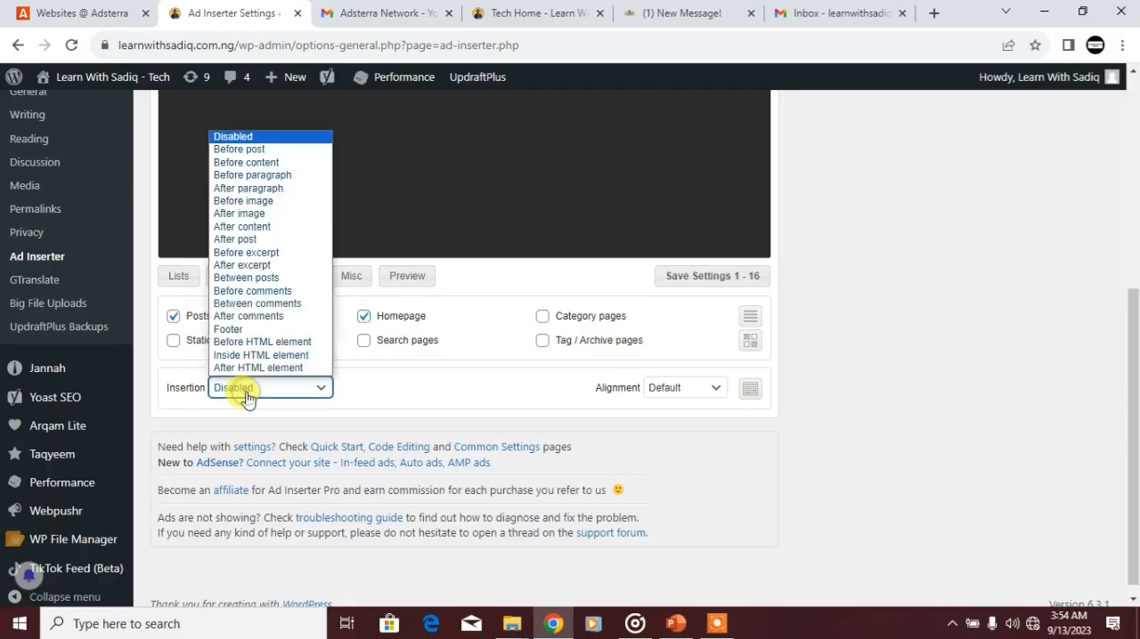
pyautogui.click(219, 150)
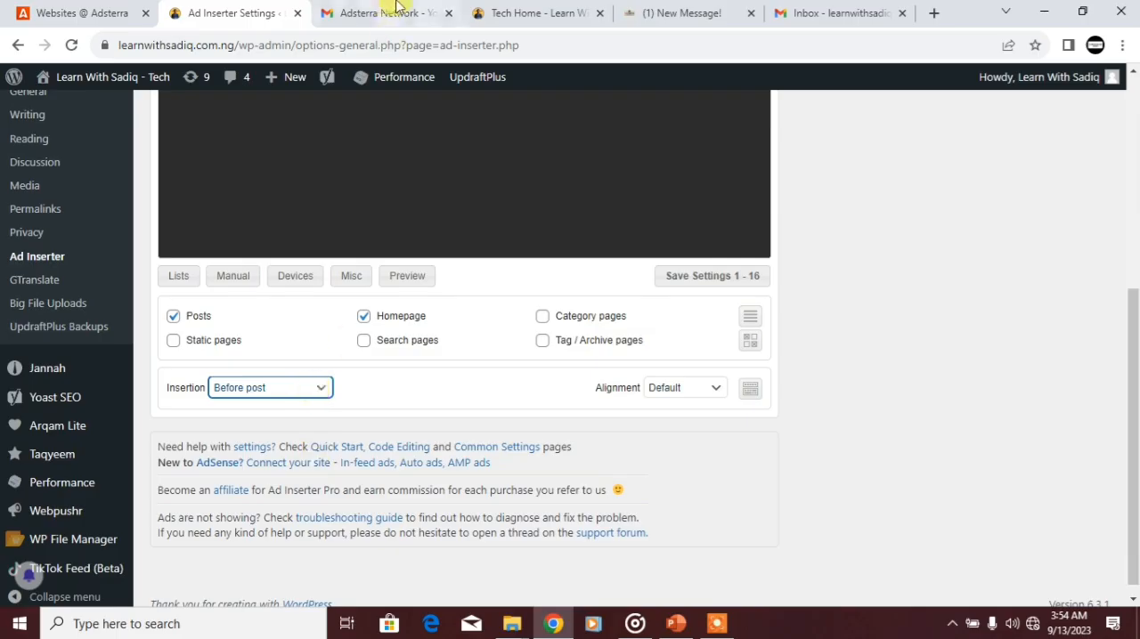
# Step: Switch to the thefudite.com.ng article and examine where ads appear before and within the post
pyautogui.click(659, 12)
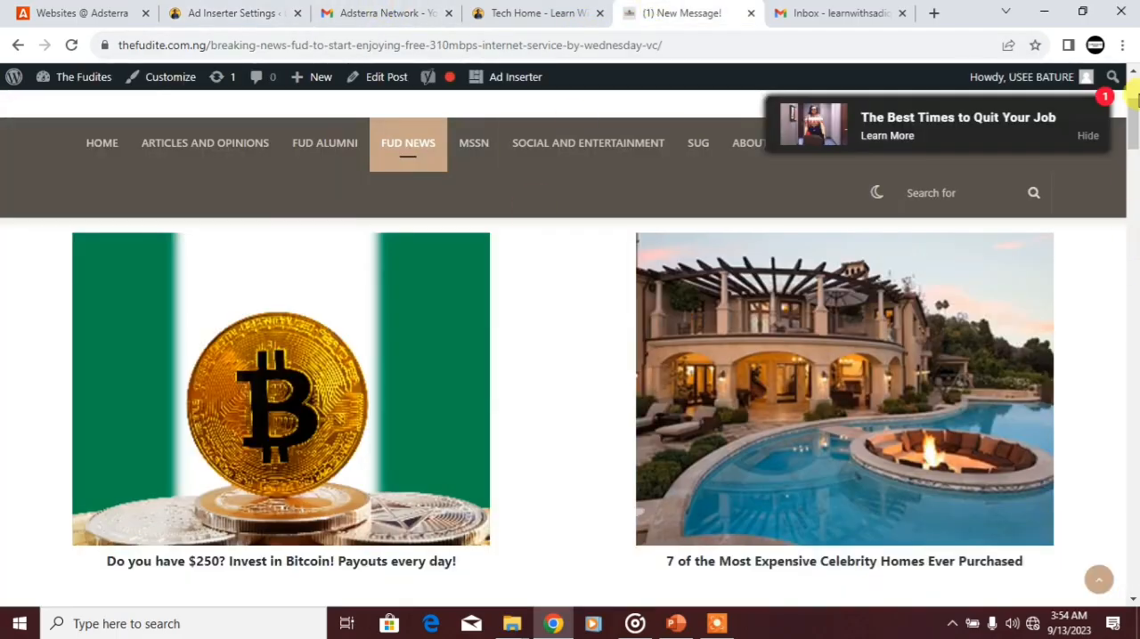
pyautogui.scroll(-2, 1129, 132)
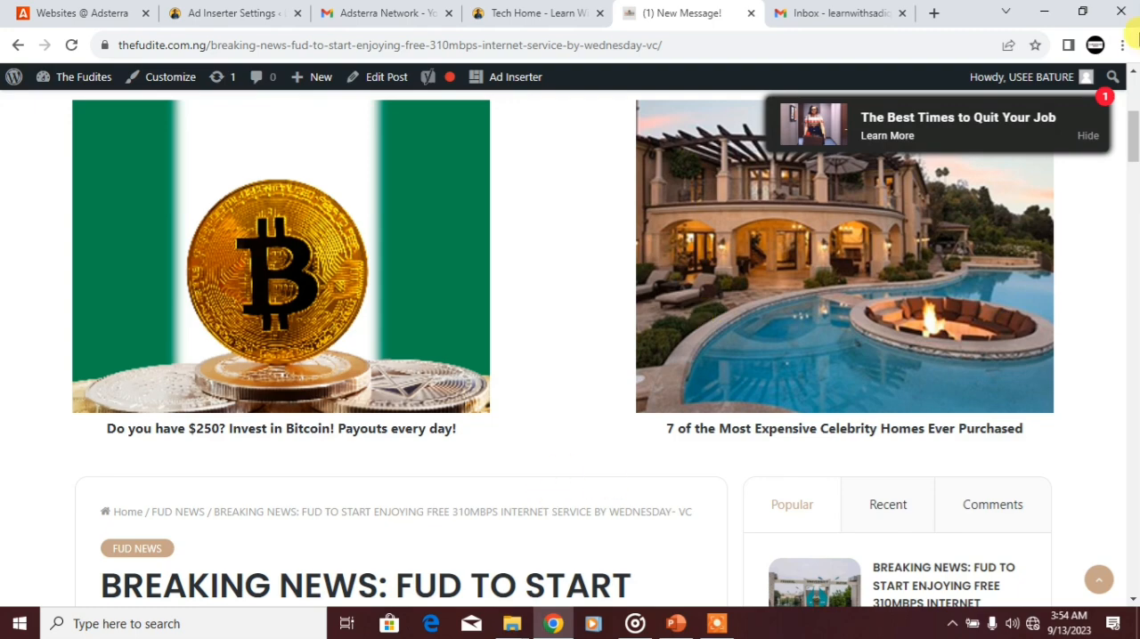
pyautogui.moveTo(1130, 124); pyautogui.dragTo(1099, 371)
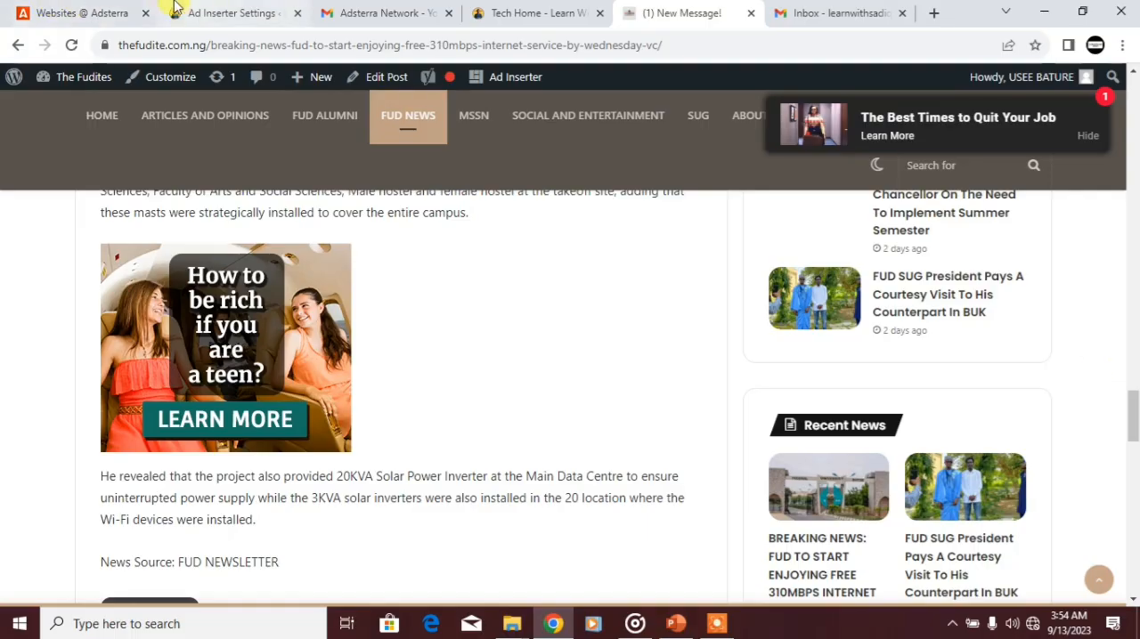
# Step: Return to the Ad Inserter settings, keep Before post as Block 1's insertion, and save the settings
pyautogui.click(189, 11)
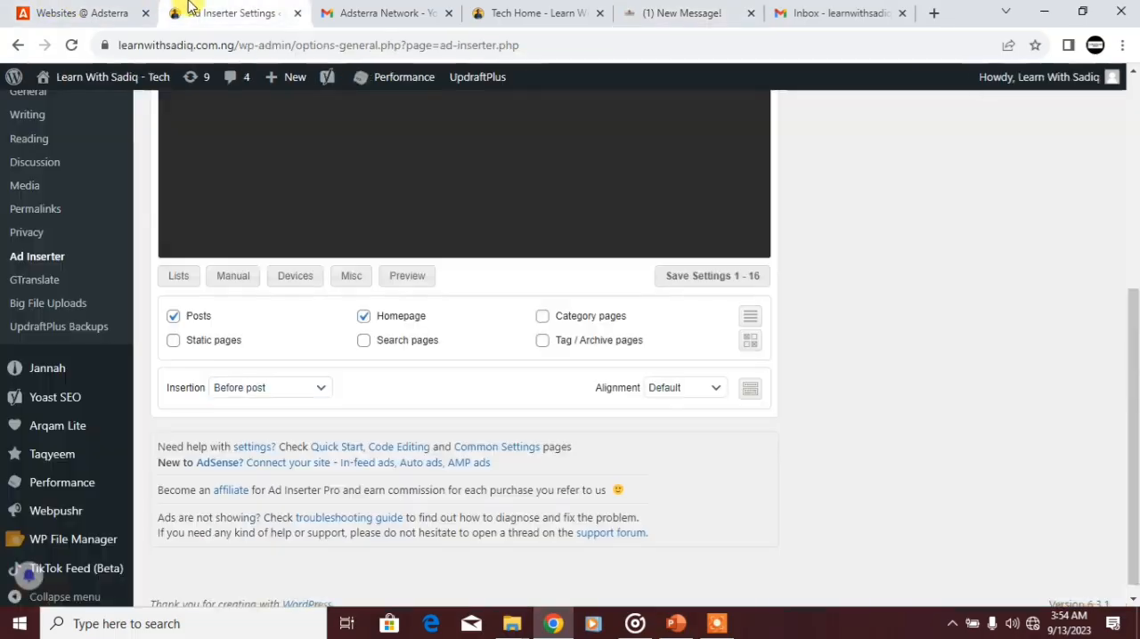
pyautogui.click(247, 389)
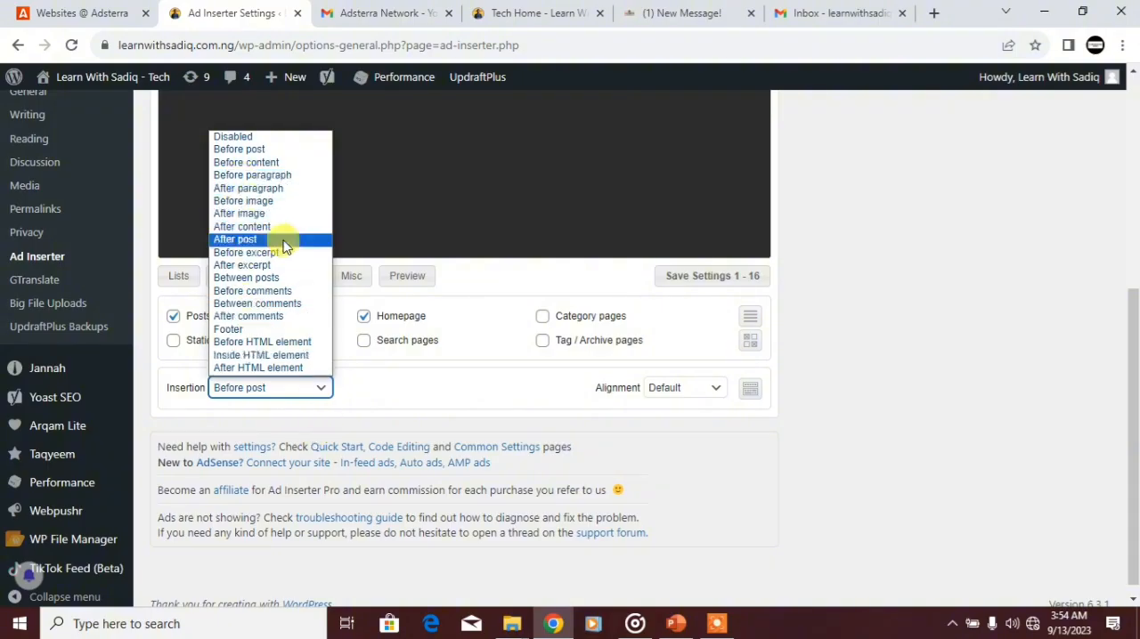
pyautogui.click(245, 153)
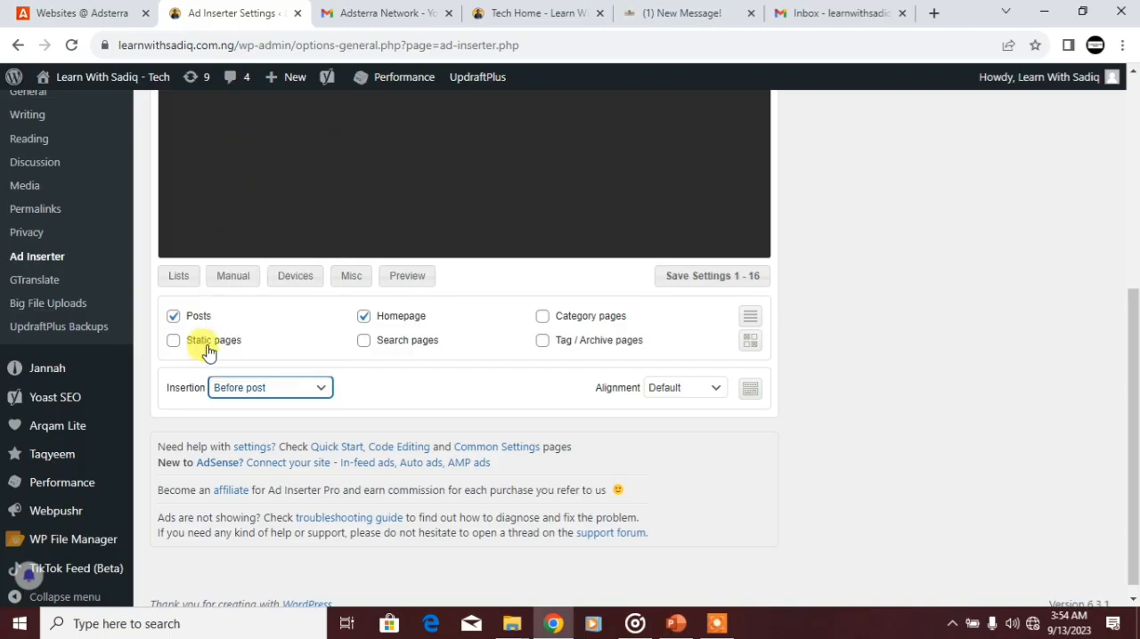
pyautogui.click(674, 277)
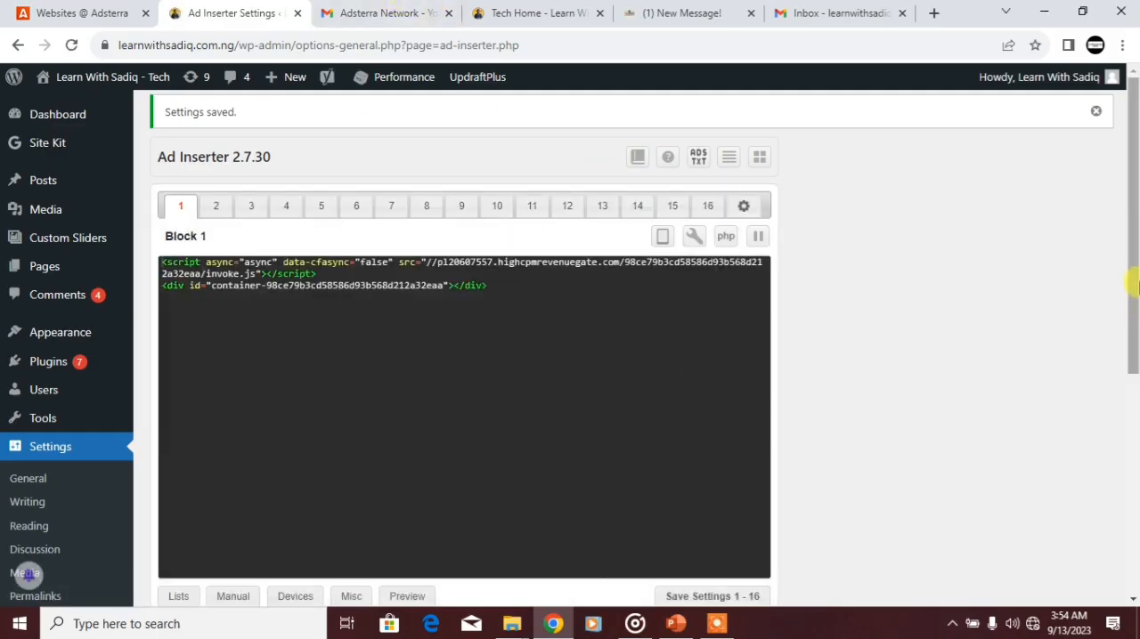
# Step: Set Block 1's alignment to Center and save the Ad Inserter settings
pyautogui.moveTo(1135, 285); pyautogui.dragTo(1125, 458)
pyautogui.scroll(1, 635, 459)
pyautogui.click(708, 488)
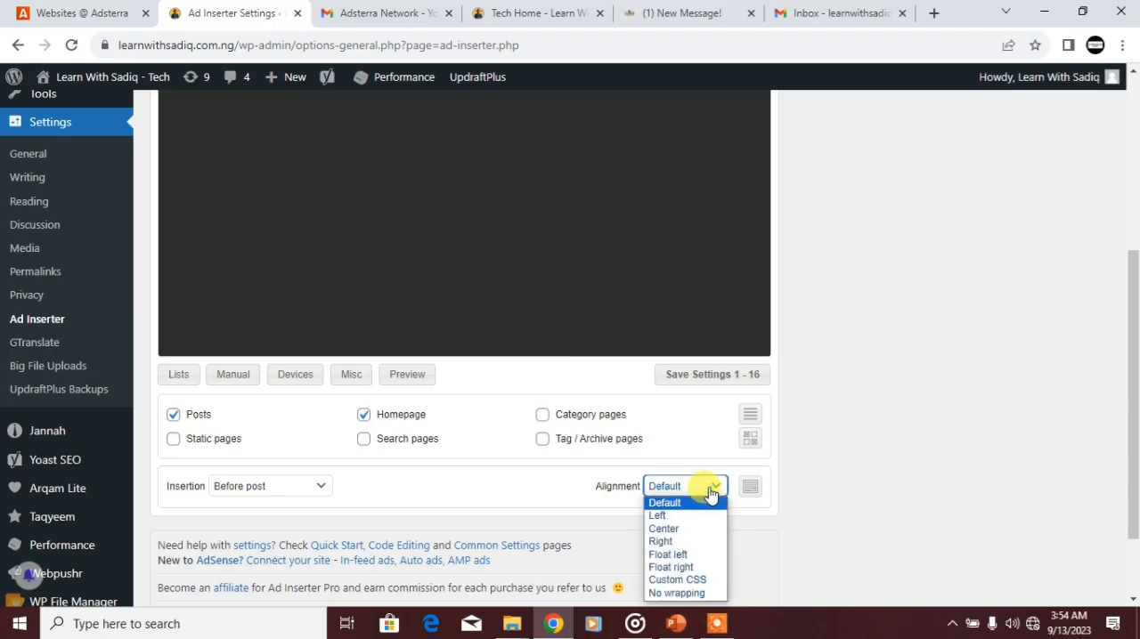
pyautogui.click(659, 530)
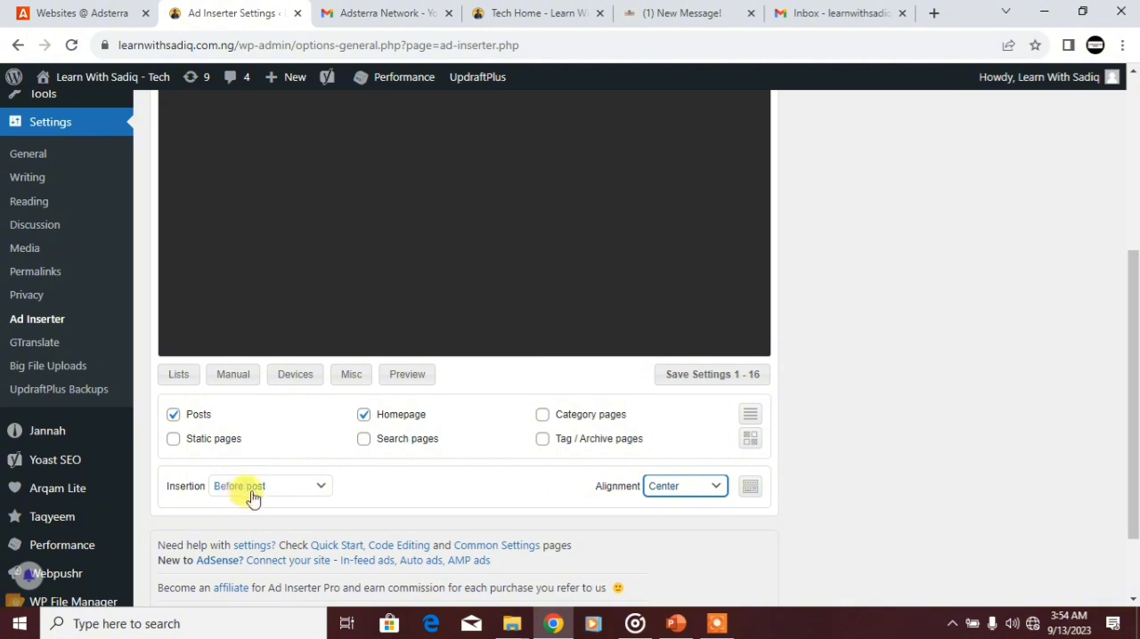
pyautogui.click(677, 375)
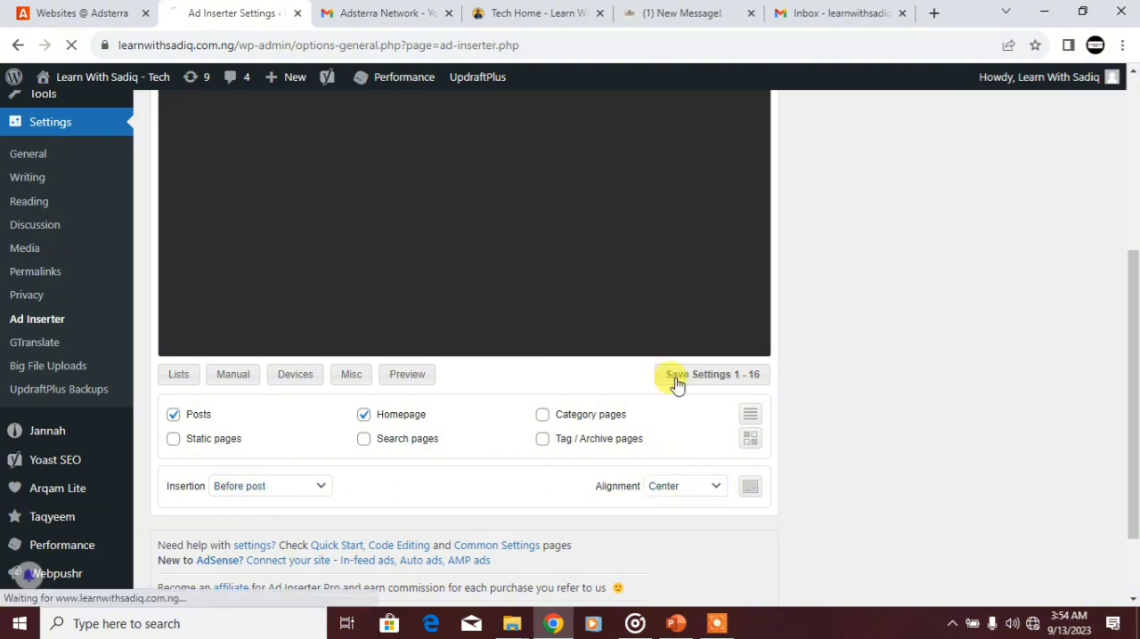
# Step: Open the WordPress site's homepage in a new browser tab and switch to it to check the ad placement
pyautogui.moveTo(1129, 399); pyautogui.dragTo(1133, 336)
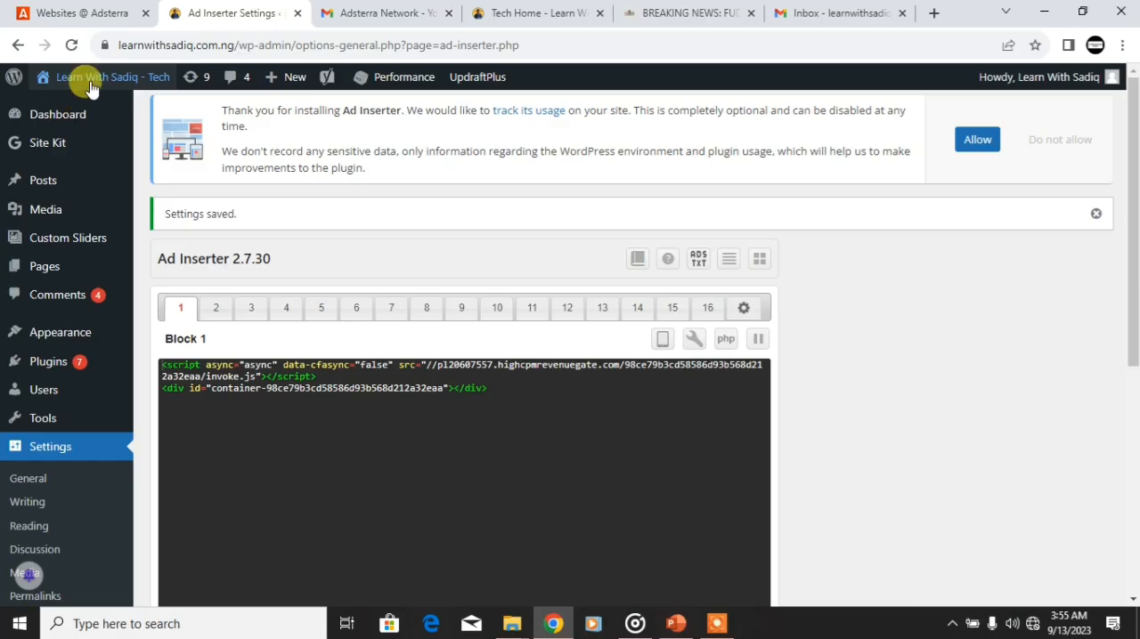
pyautogui.moveTo(90, 85)
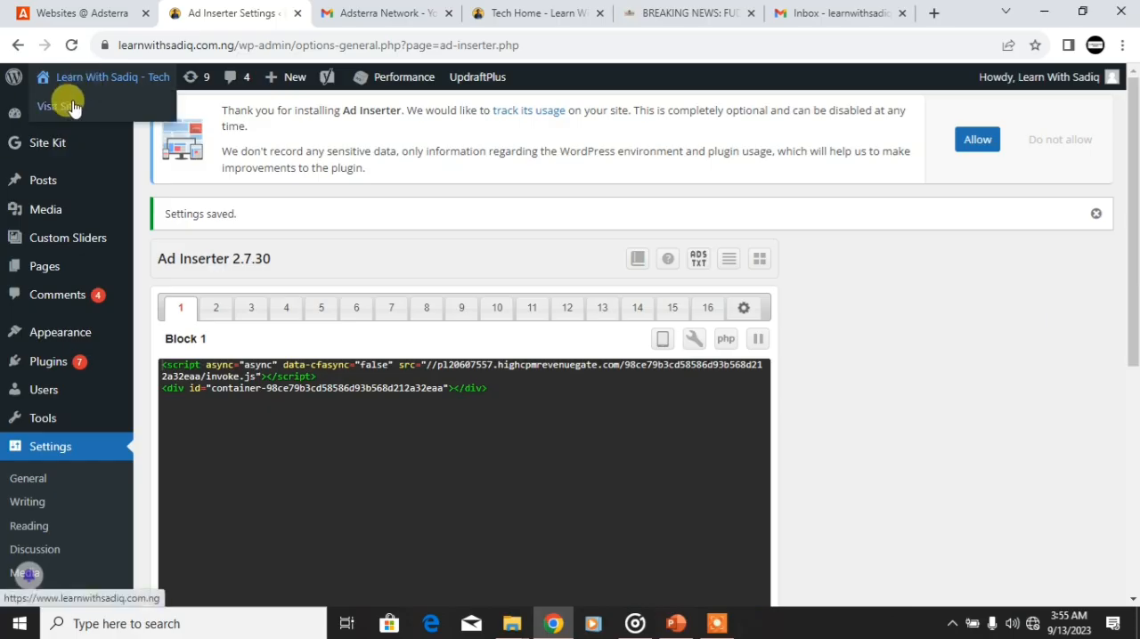
pyautogui.rightClick(73, 106)
pyautogui.click(90, 112)
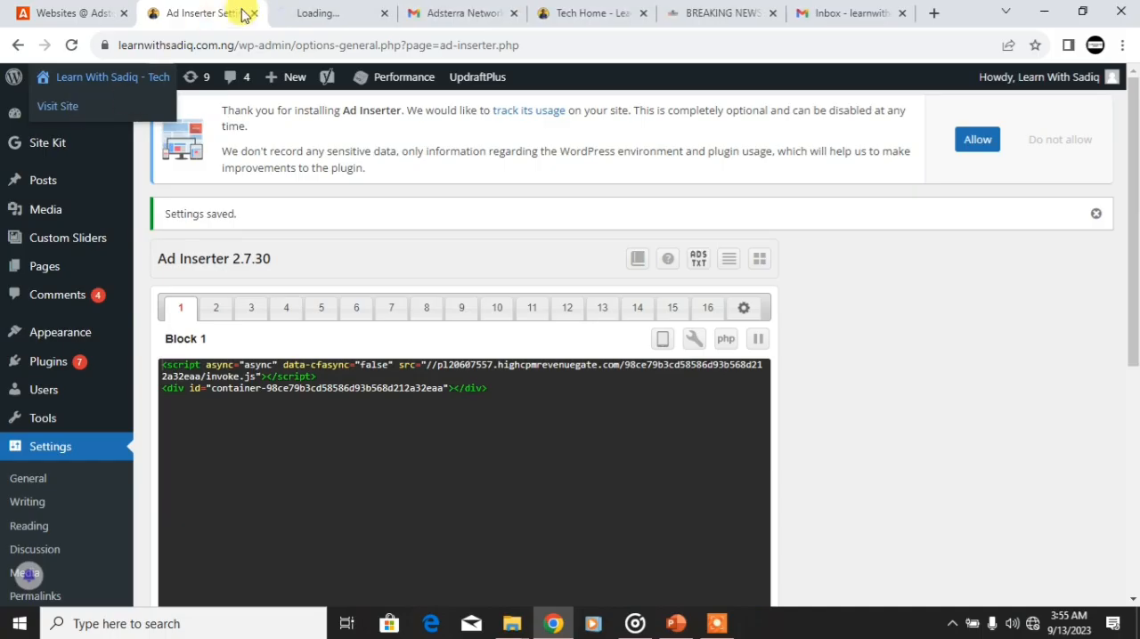
pyautogui.click(545, 12)
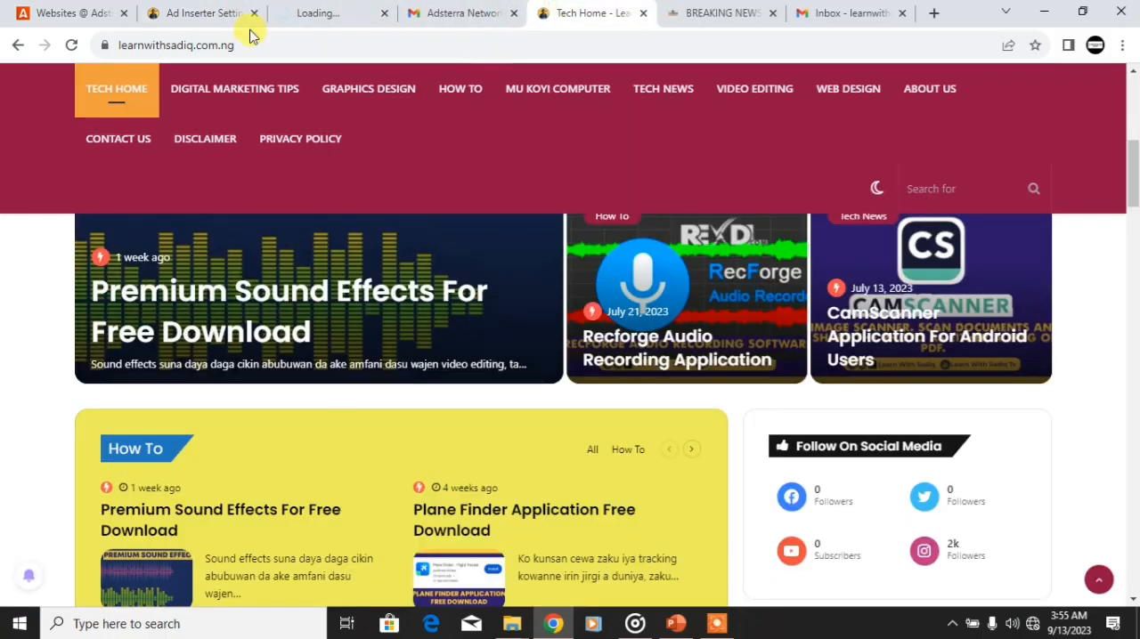
pyautogui.click(326, 11)
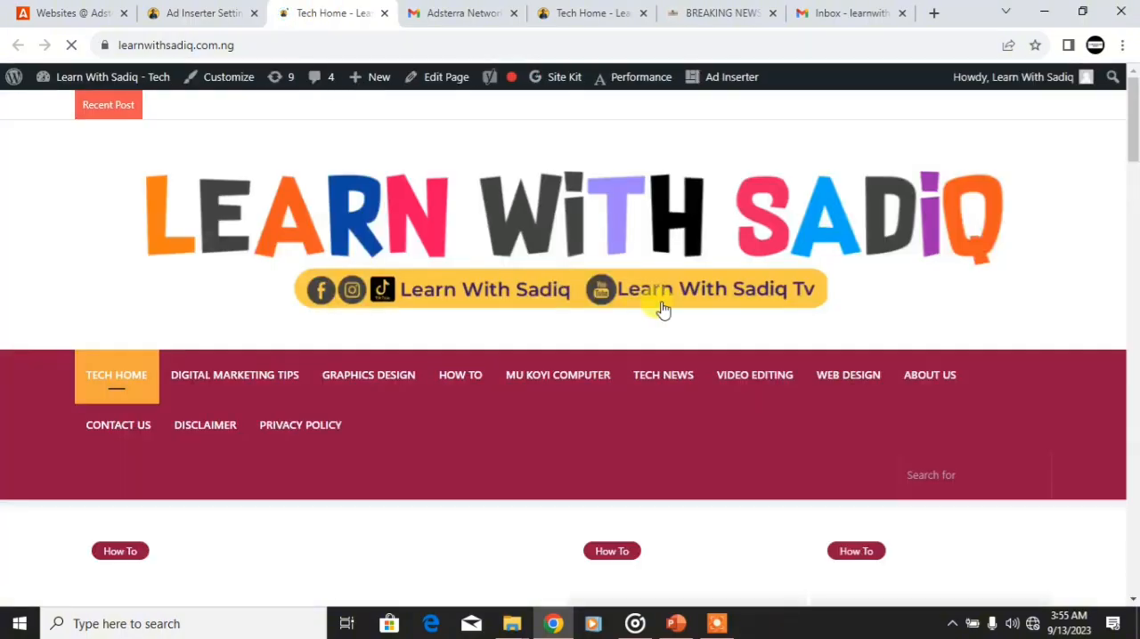
# Step: Open the Premium Sound Effects For Free Download post from the homepage and examine the native banner above it
pyautogui.moveTo(1129, 122); pyautogui.dragTo(1133, 207)
pyautogui.click(219, 432)
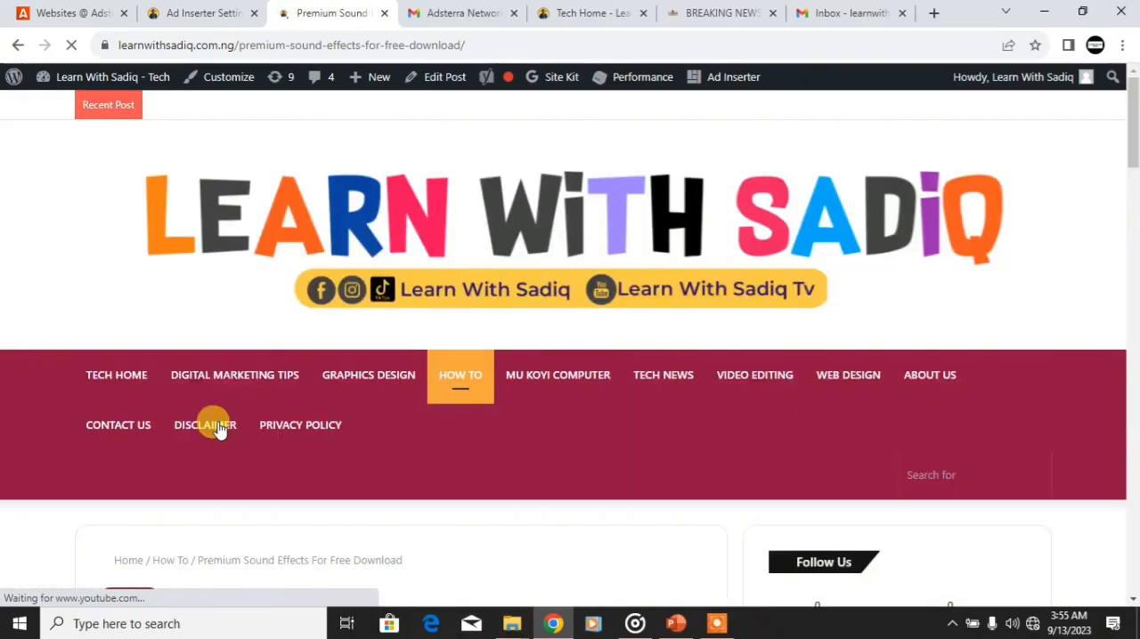
pyautogui.moveTo(1133, 109); pyautogui.dragTo(1136, 134)
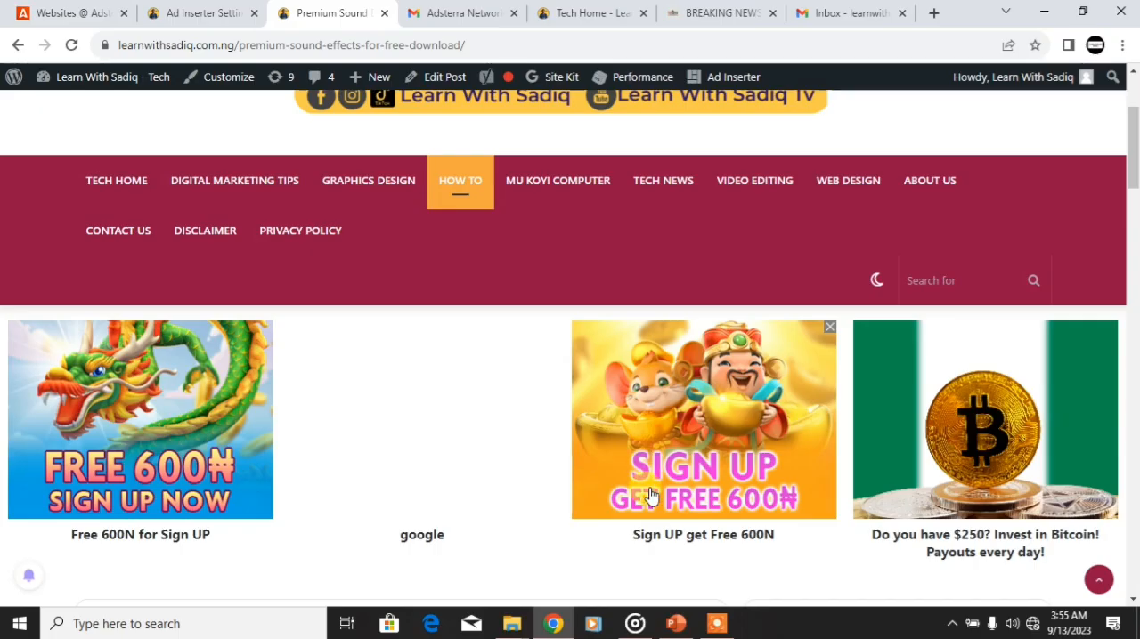
# Step: Switch to the Adsterra Native Banner code settings, set the widget layout to 1:2, and save it
pyautogui.click(62, 12)
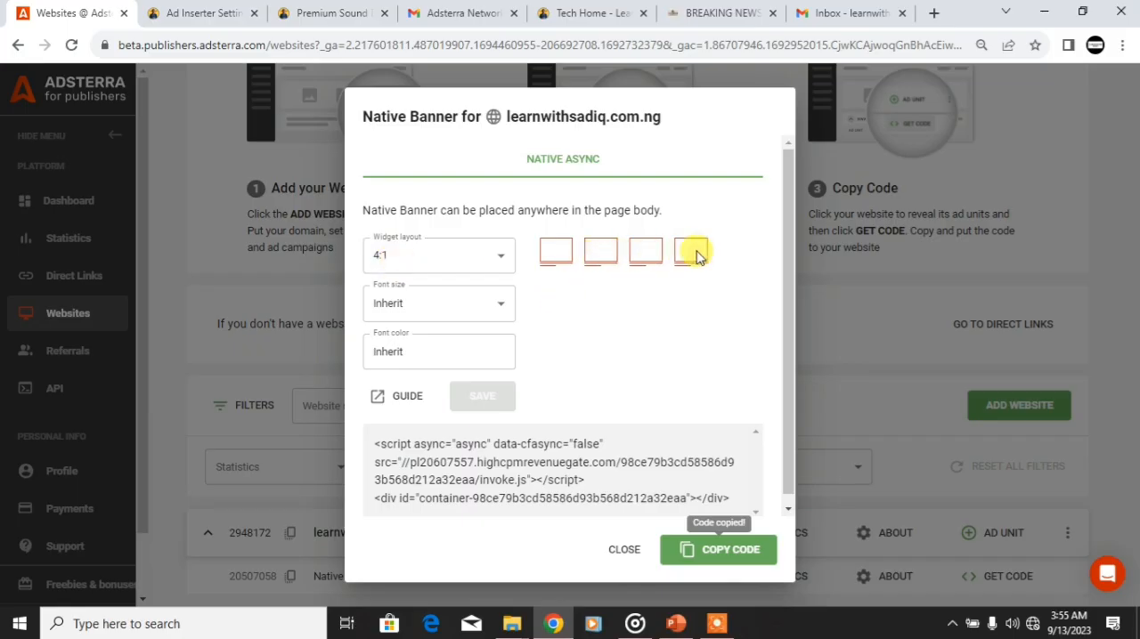
pyautogui.click(502, 256)
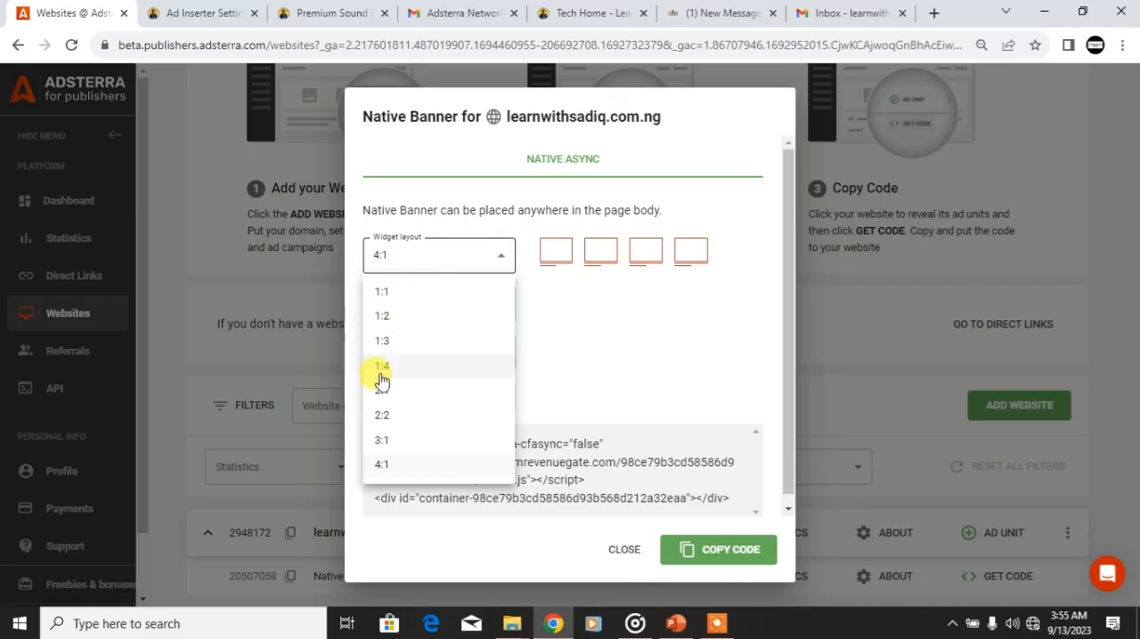
pyautogui.click(386, 319)
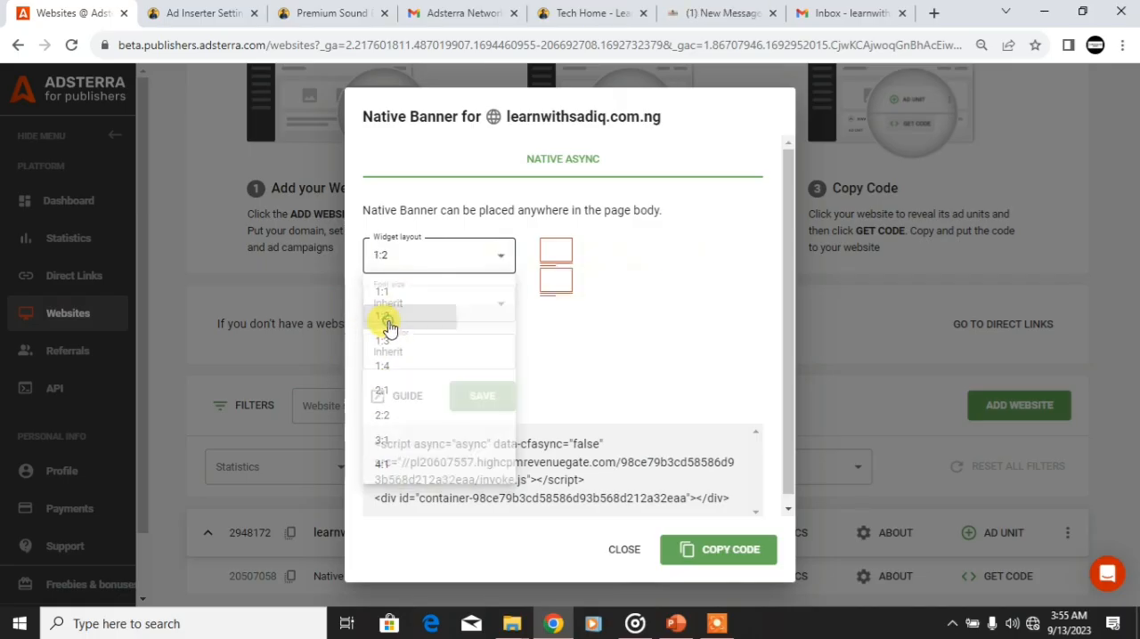
pyautogui.click(482, 397)
# Step: Check the banner on the Premium Sound Effects post, then review the Ad Inserter code and the Adsterra widget layout
pyautogui.click(293, 9)
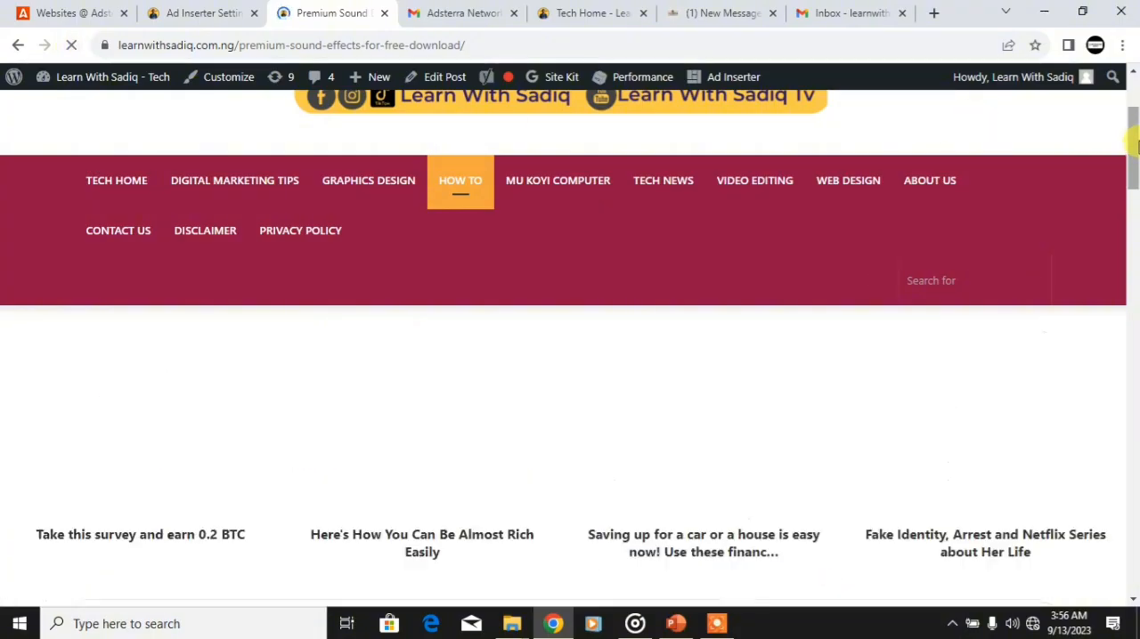
pyautogui.moveTo(1138, 145); pyautogui.dragTo(1137, 183)
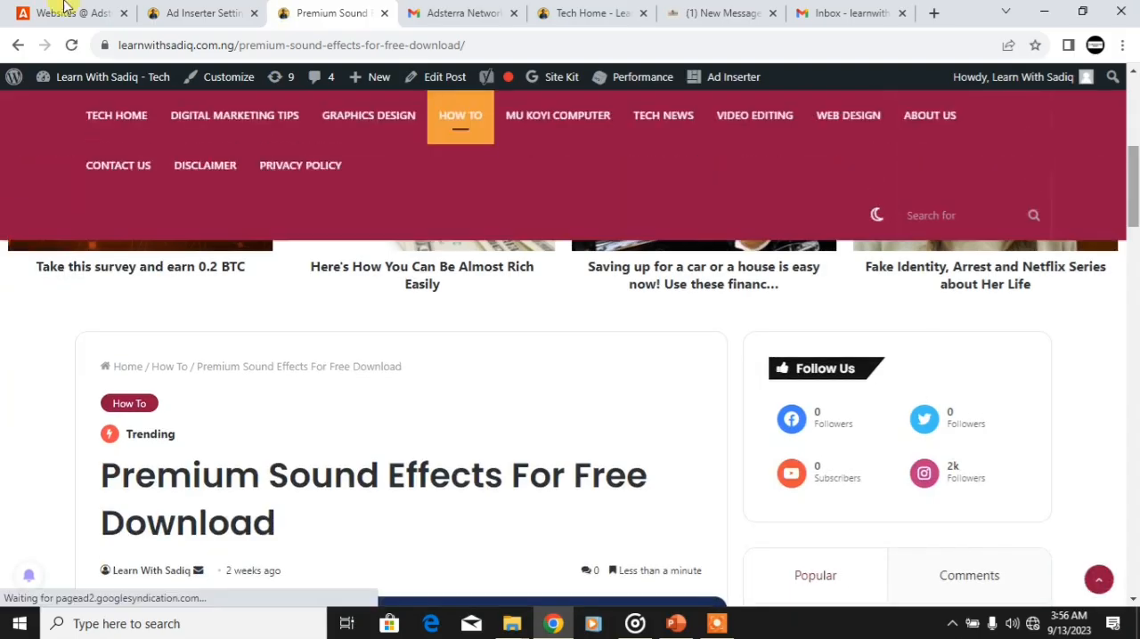
pyautogui.click(182, 14)
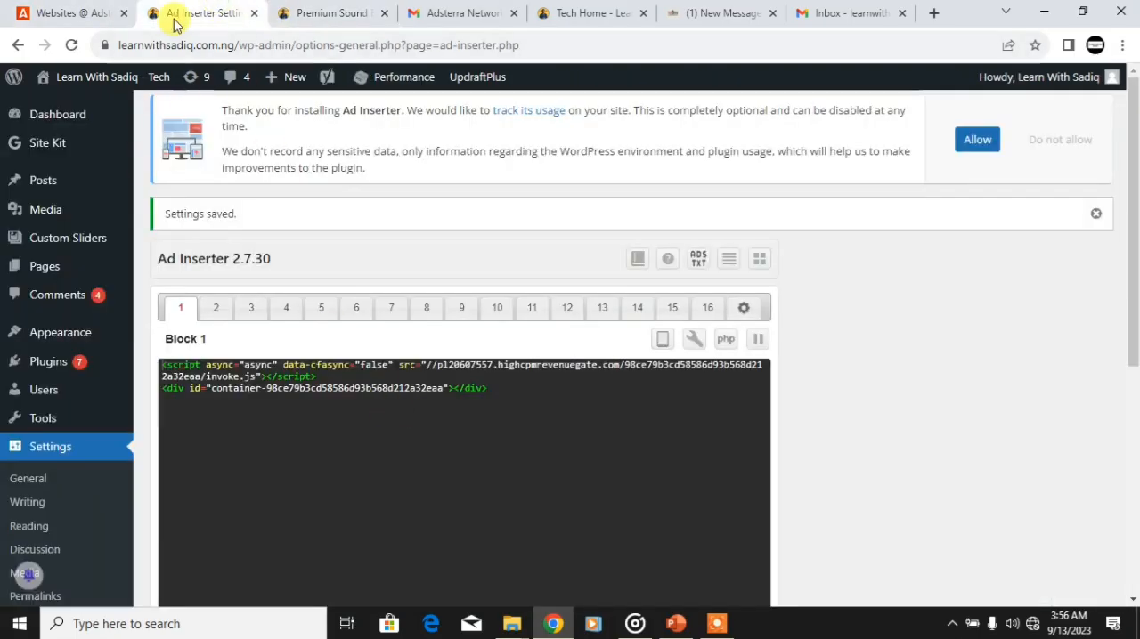
pyautogui.click(26, 13)
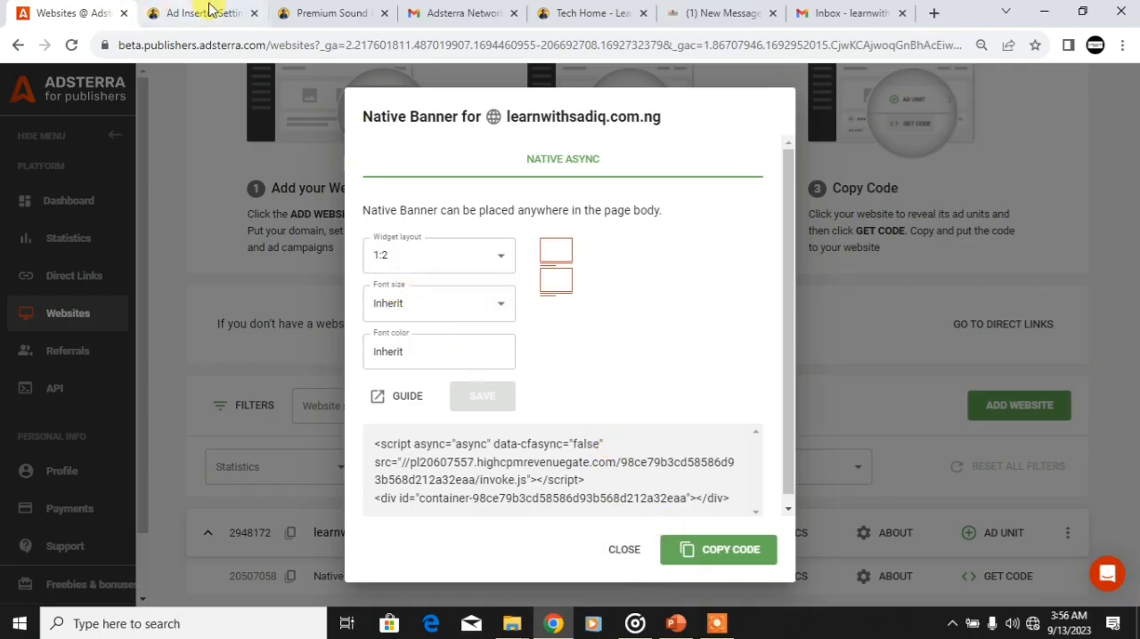
# Step: Open the Premium Sound Effects post from the other homepage tab and examine the native banner's layout there
pyautogui.click(303, 11)
pyautogui.click(546, 19)
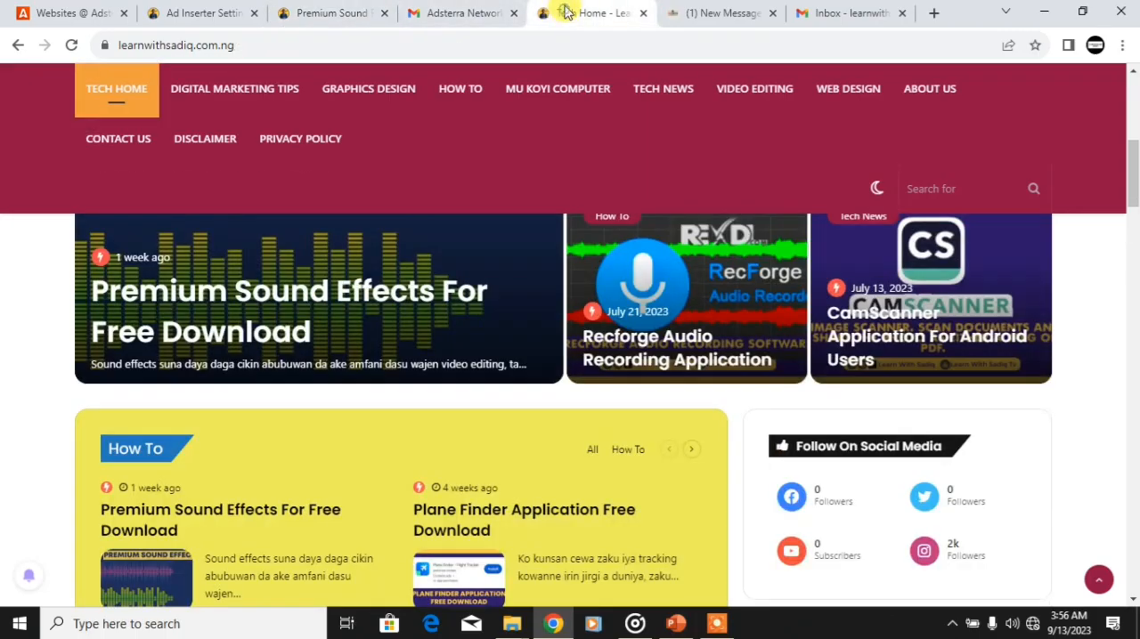
pyautogui.click(227, 296)
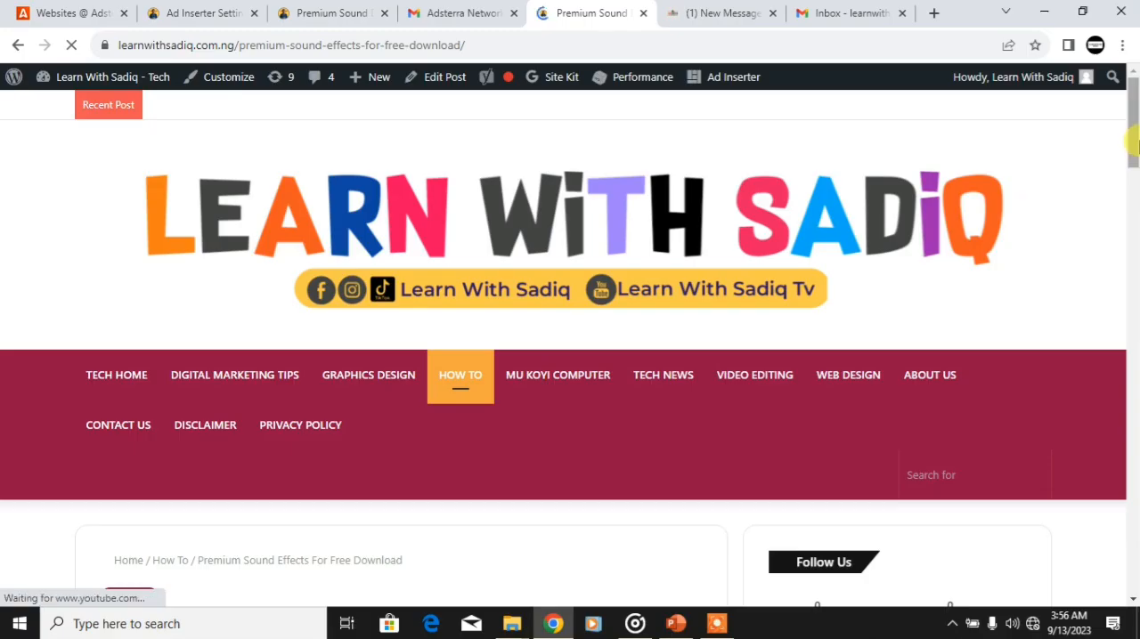
pyautogui.moveTo(1133, 142); pyautogui.dragTo(1132, 114)
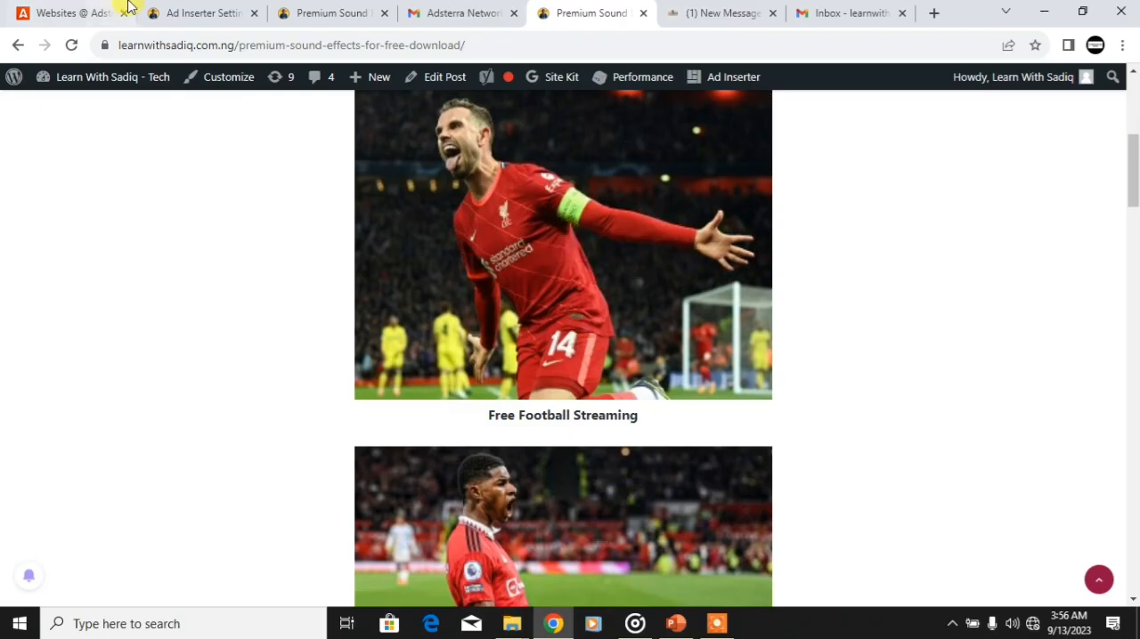
# Step: Compare the Adsterra widget layout with the banners shown on the two open copies of the Premium Sound Effects post
pyautogui.click(66, 11)
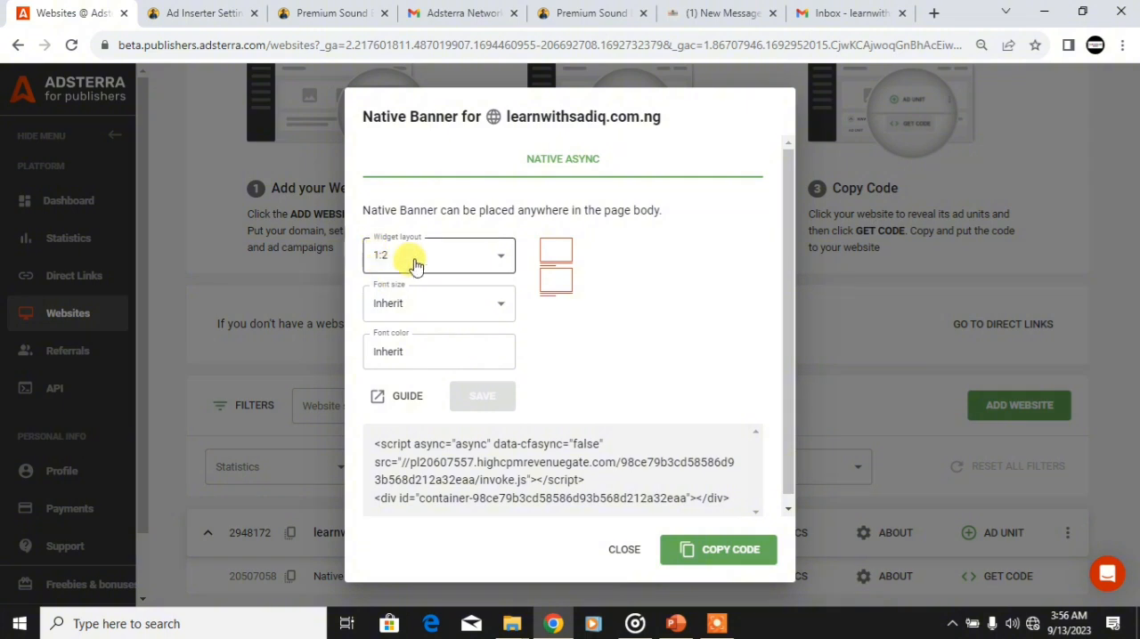
pyautogui.click(577, 12)
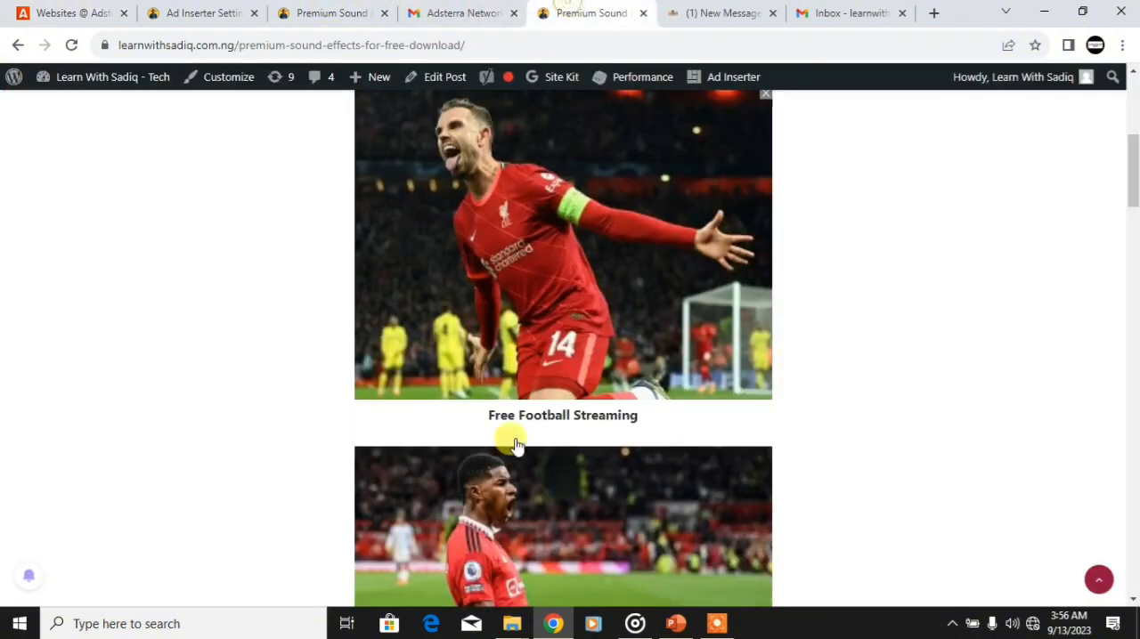
pyautogui.click(309, 11)
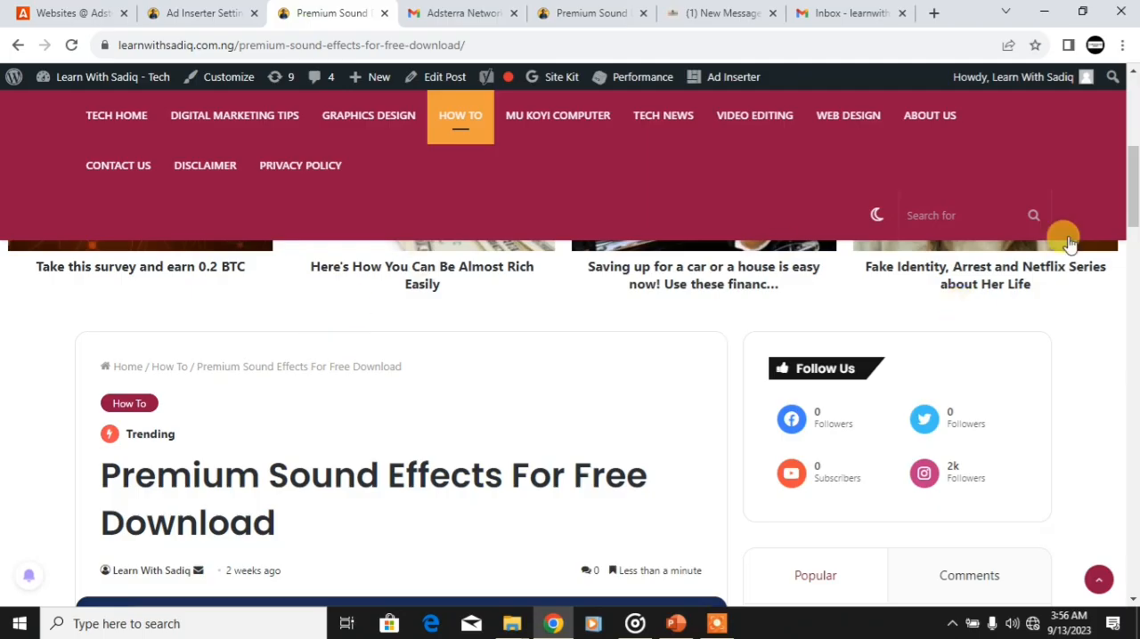
pyautogui.scroll(2, 1128, 178)
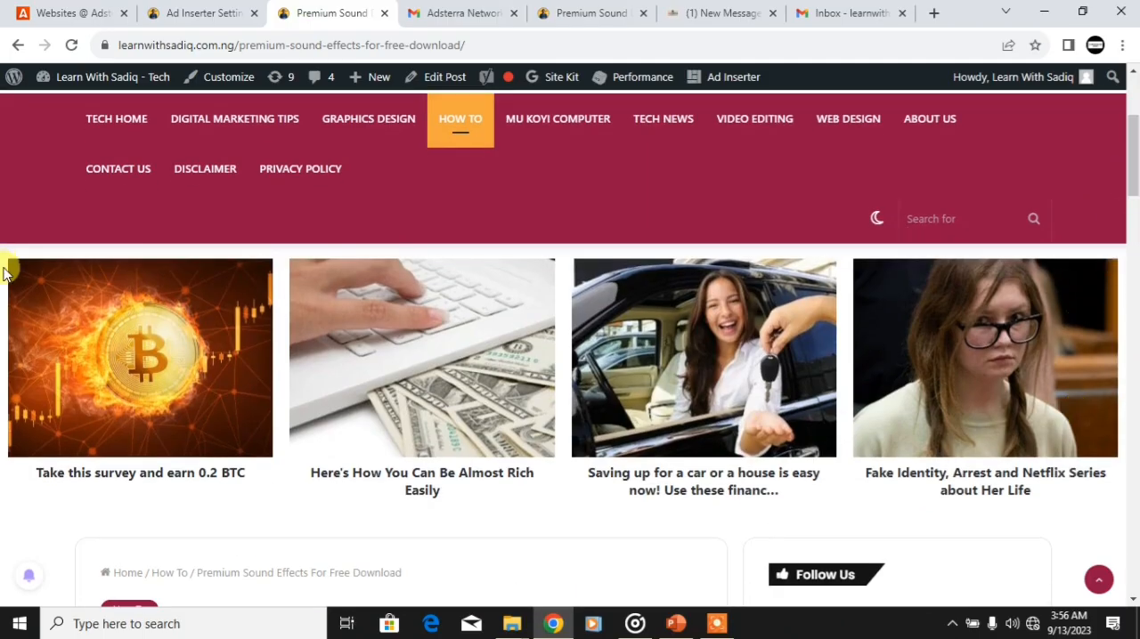
# Step: Return to the Adsterra Native Banner settings and preview the 1:3, 2:1 and 2:2 widget layouts
pyautogui.click(69, 8)
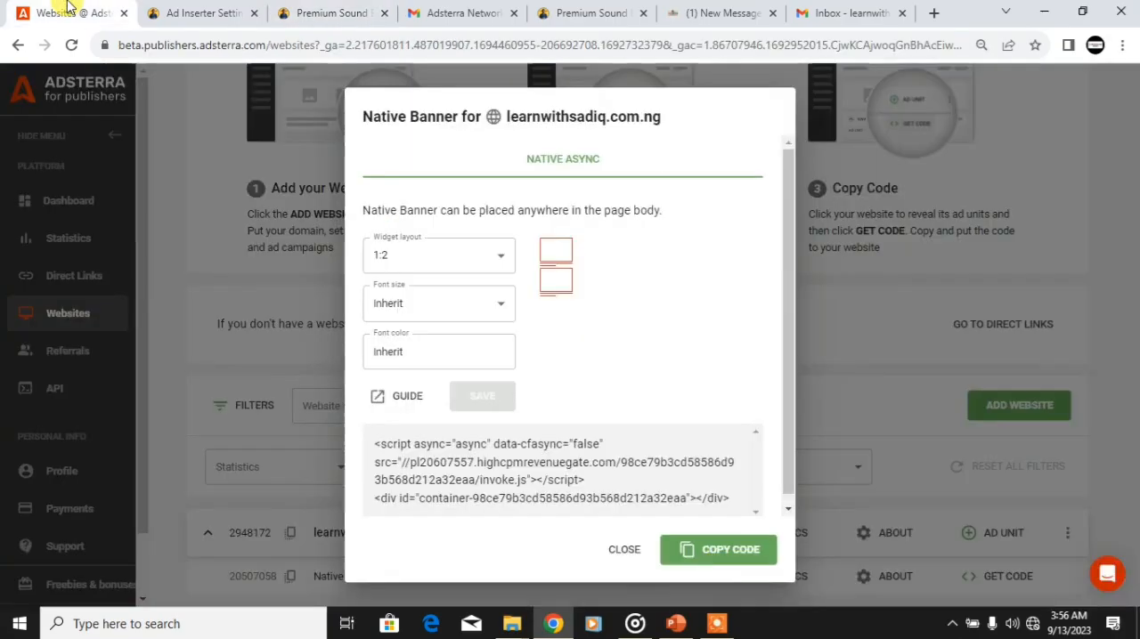
pyautogui.click(479, 258)
pyautogui.click(384, 339)
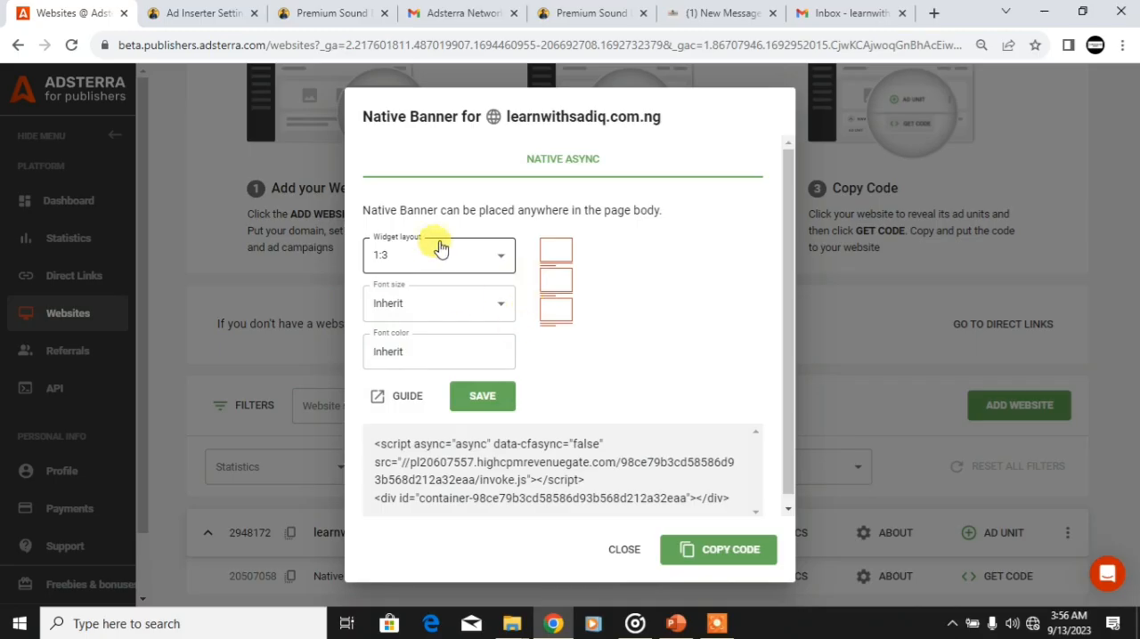
pyautogui.click(440, 250)
pyautogui.click(389, 391)
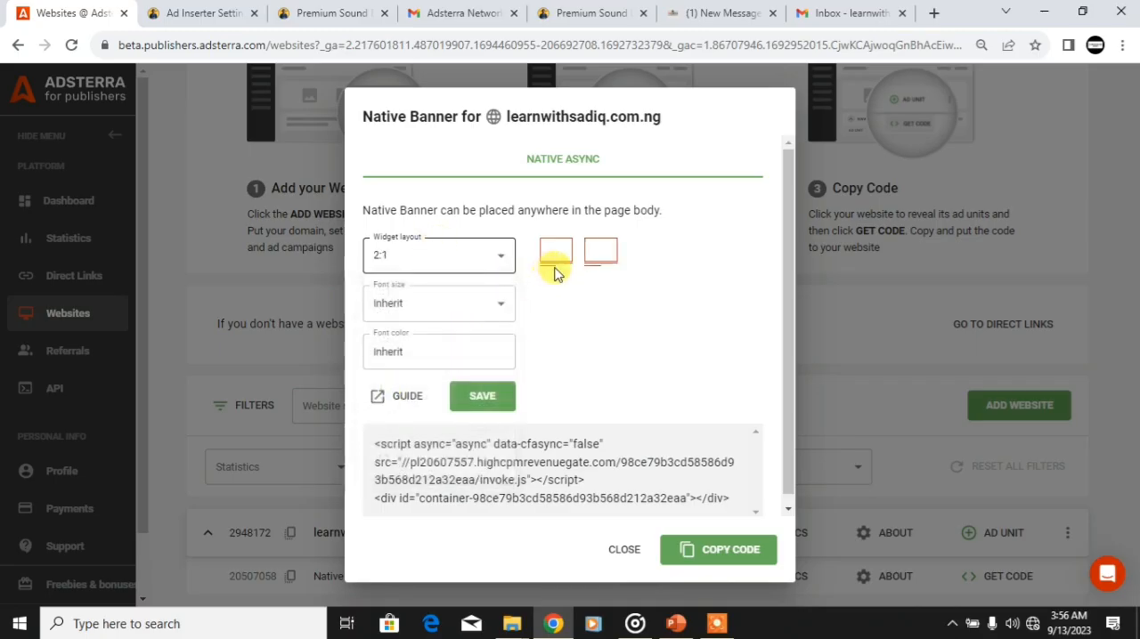
pyautogui.click(428, 268)
pyautogui.click(386, 414)
# Step: Set the Native Banner's widget layout to 3:1 and save it
pyautogui.click(421, 258)
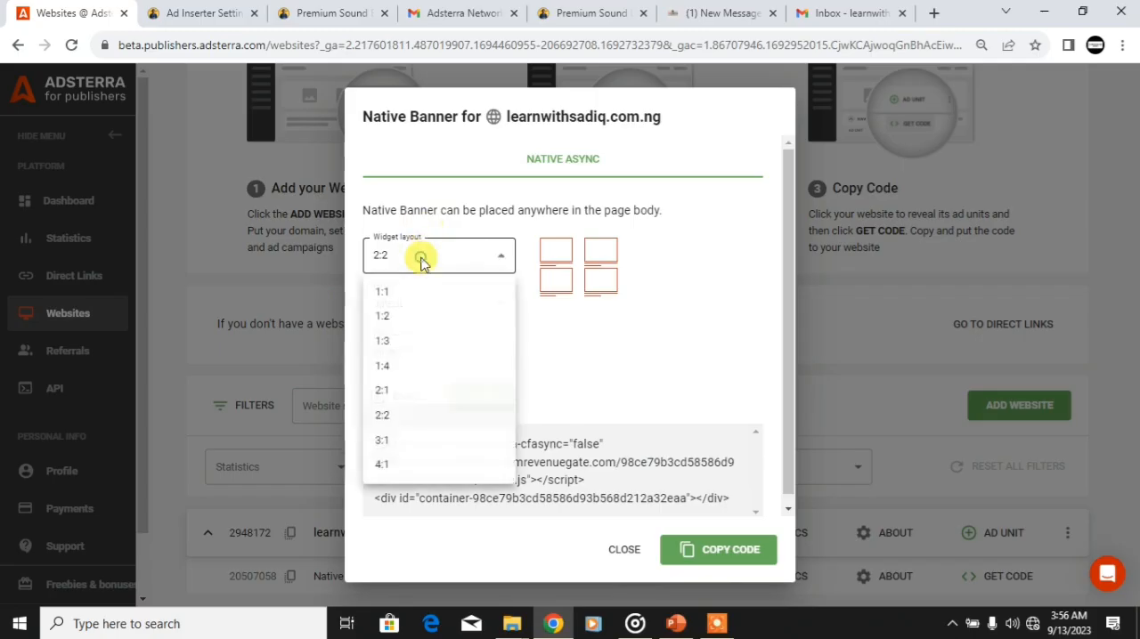
pyautogui.click(389, 441)
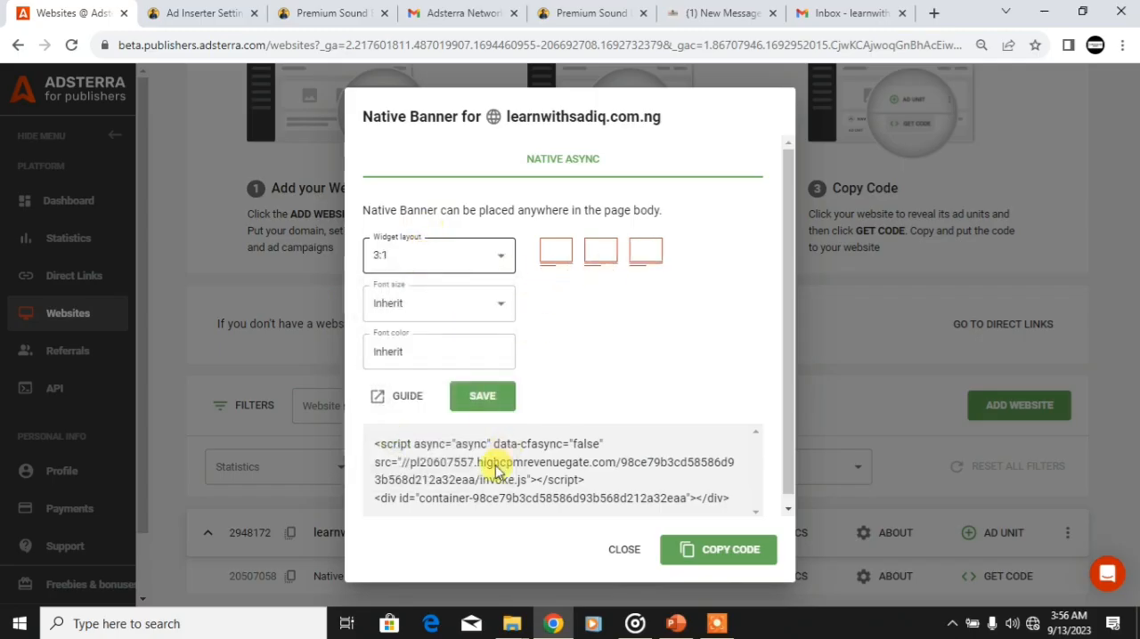
pyautogui.click(481, 401)
# Step: Open the Premium Sound Effects post from the live homepage and check the native banner's layout above the post
pyautogui.click(340, 11)
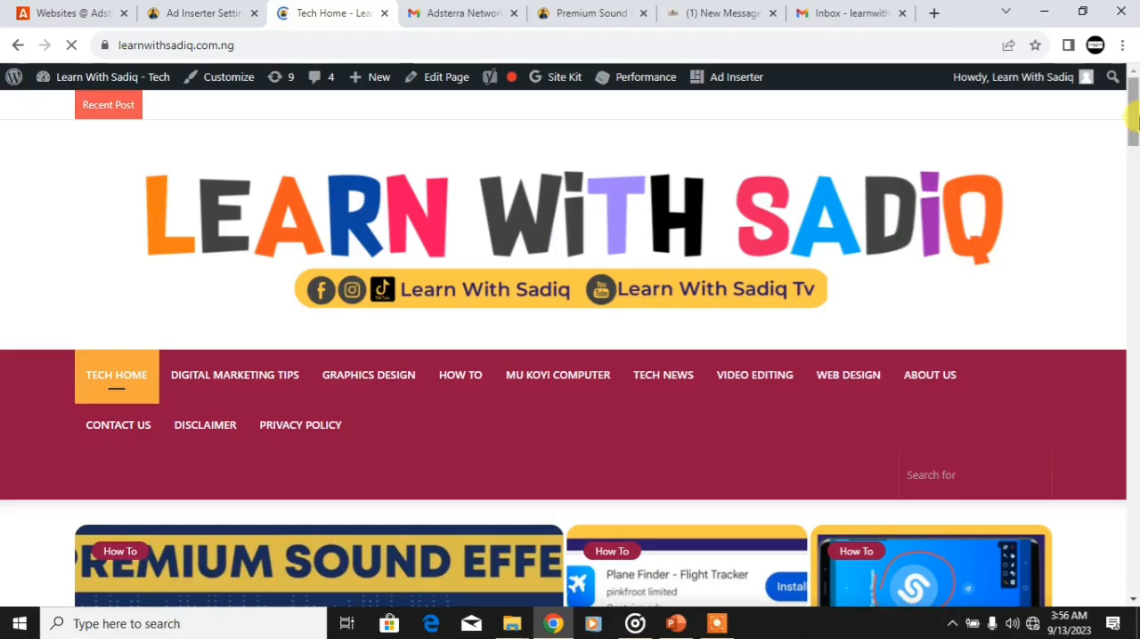
pyautogui.scroll(-6, 413, 412)
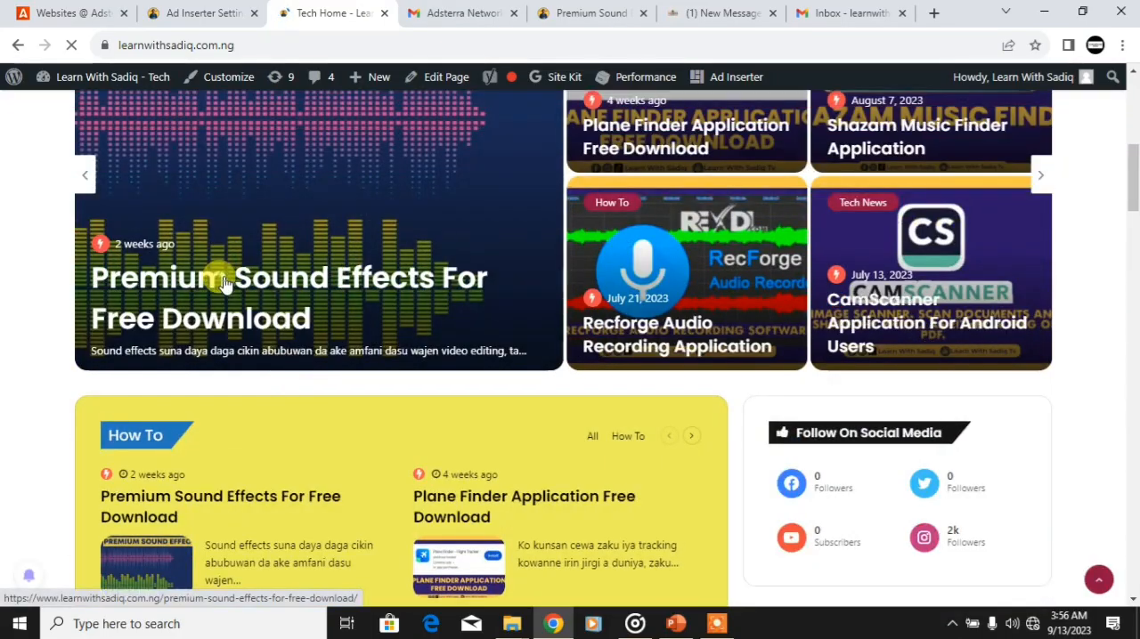
pyautogui.click(223, 283)
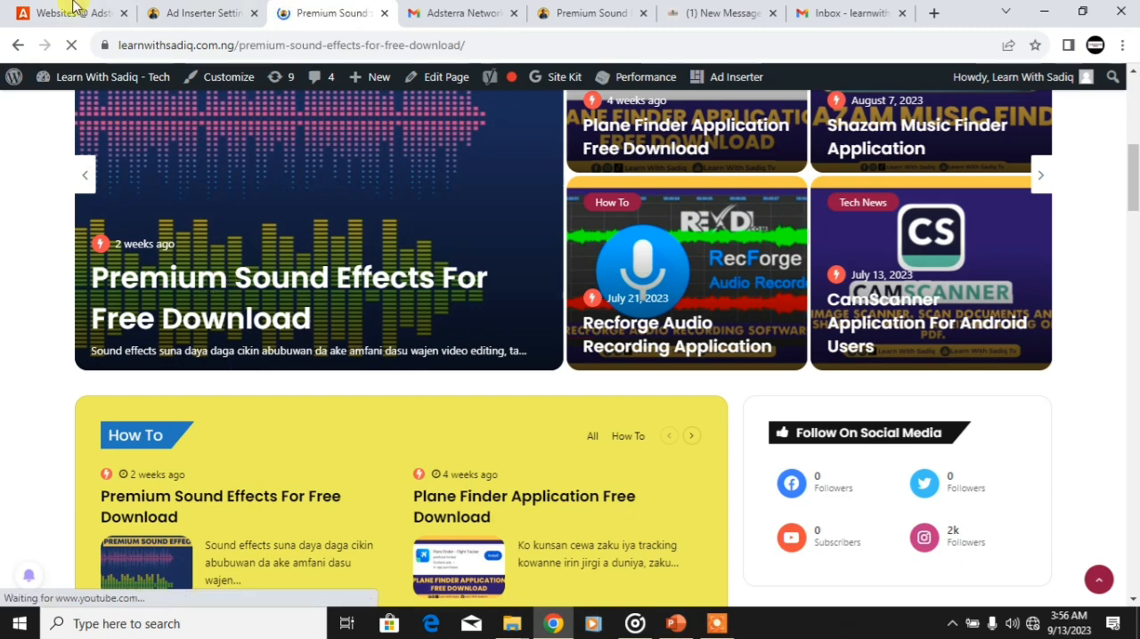
pyautogui.scroll(-1, 1132, 134)
pyautogui.moveTo(1133, 134); pyautogui.dragTo(1136, 181)
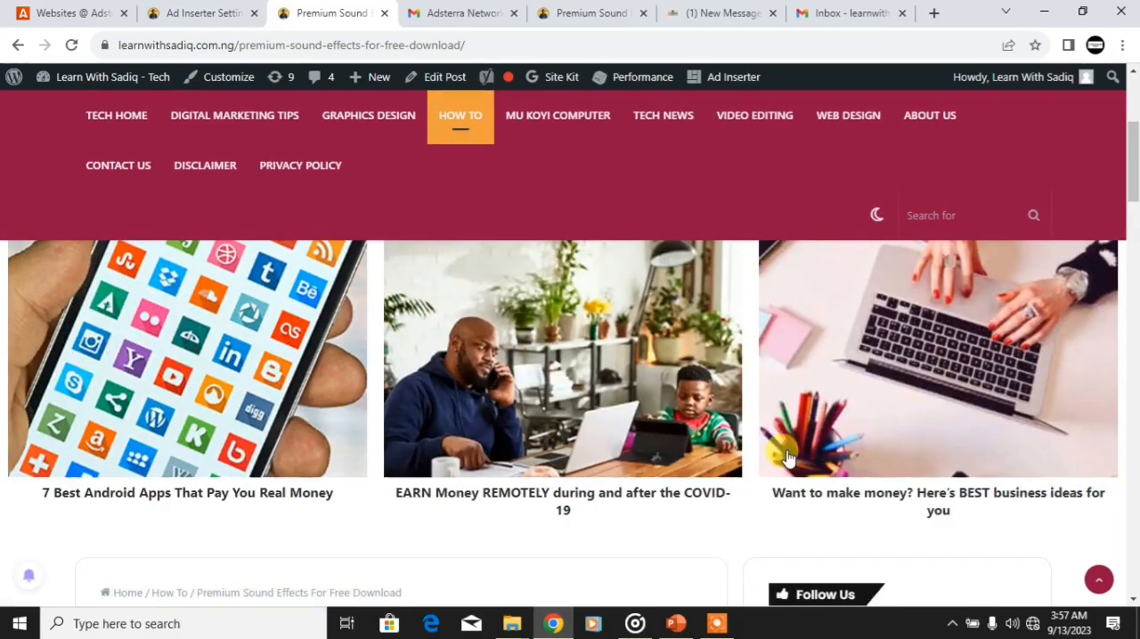
# Step: Return to Adsterra and close the Native Banner code dialog
pyautogui.click(70, 11)
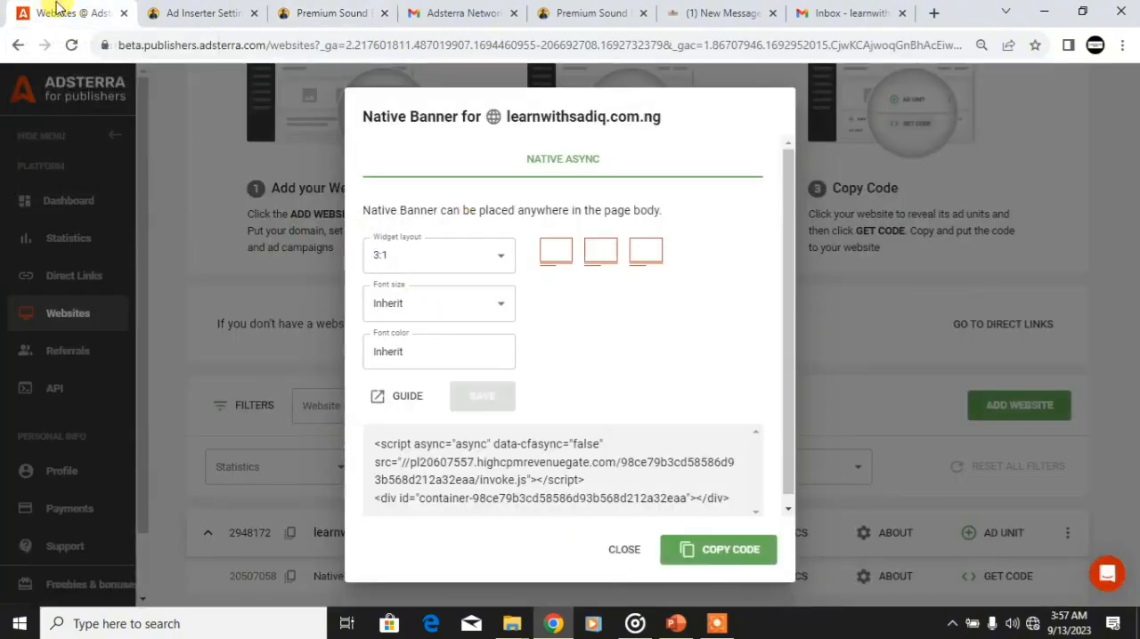
pyautogui.click(622, 550)
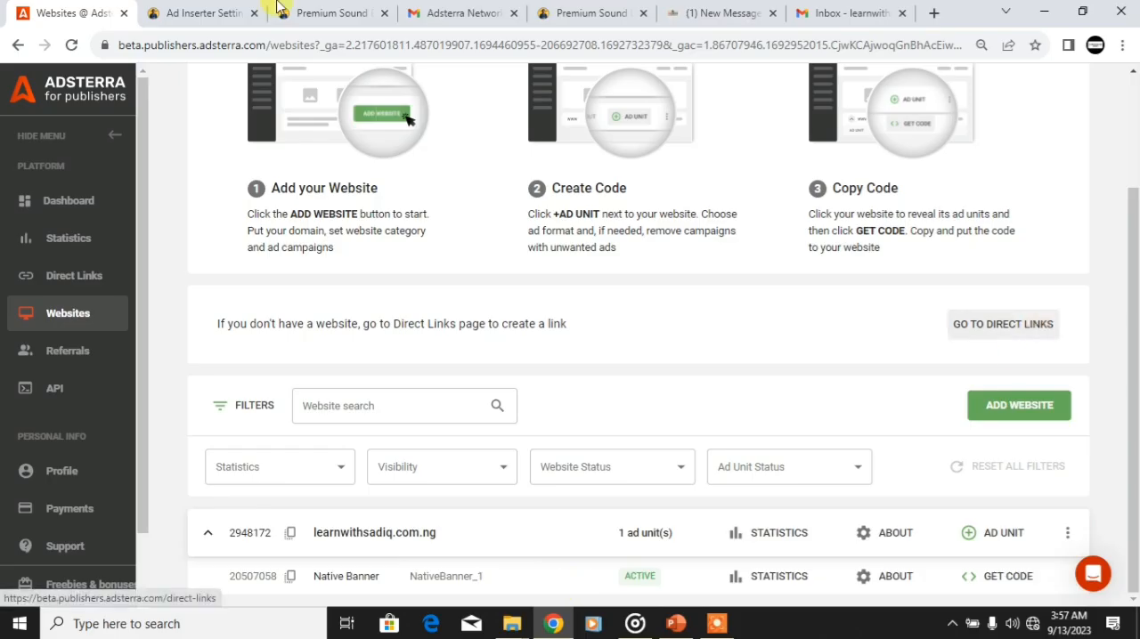
# Step: Examine the Premium Sound Effects post from its text and download link back up to the banner, and return to Adsterra's Websites page
pyautogui.click(308, 12)
pyautogui.moveTo(1135, 131)
pyautogui.mouseDown()
pyautogui.moveTo(1134, 151)
pyautogui.moveTo(1133, 138)
pyautogui.mouseUp()
pyautogui.moveTo(1133, 178); pyautogui.dragTo(1133, 336)
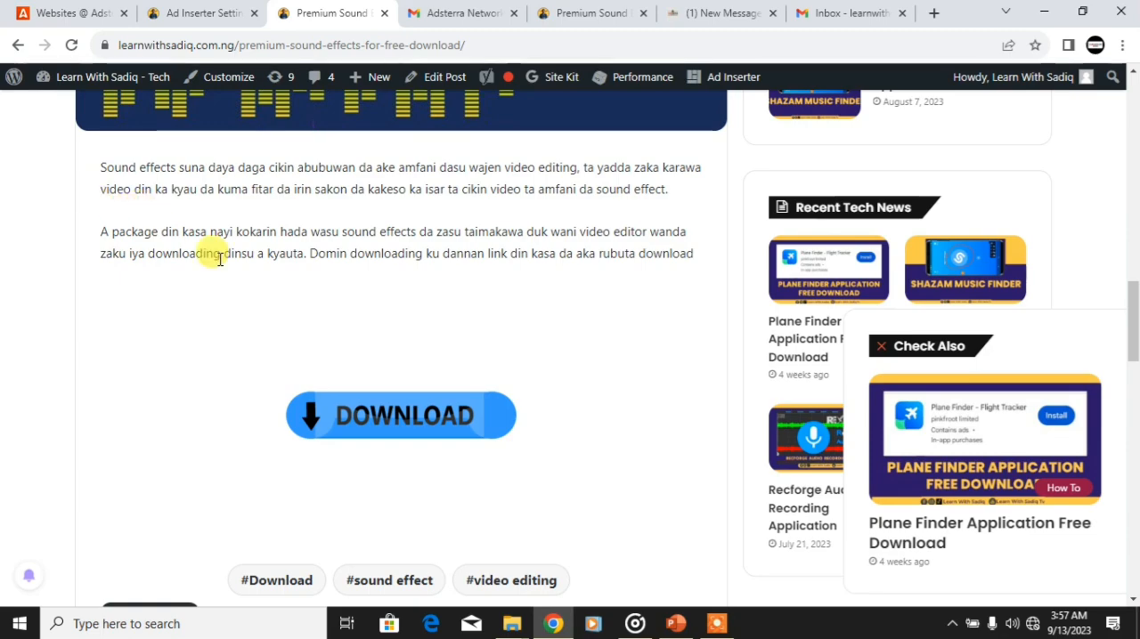
pyautogui.moveTo(1132, 318); pyautogui.dragTo(1129, 89)
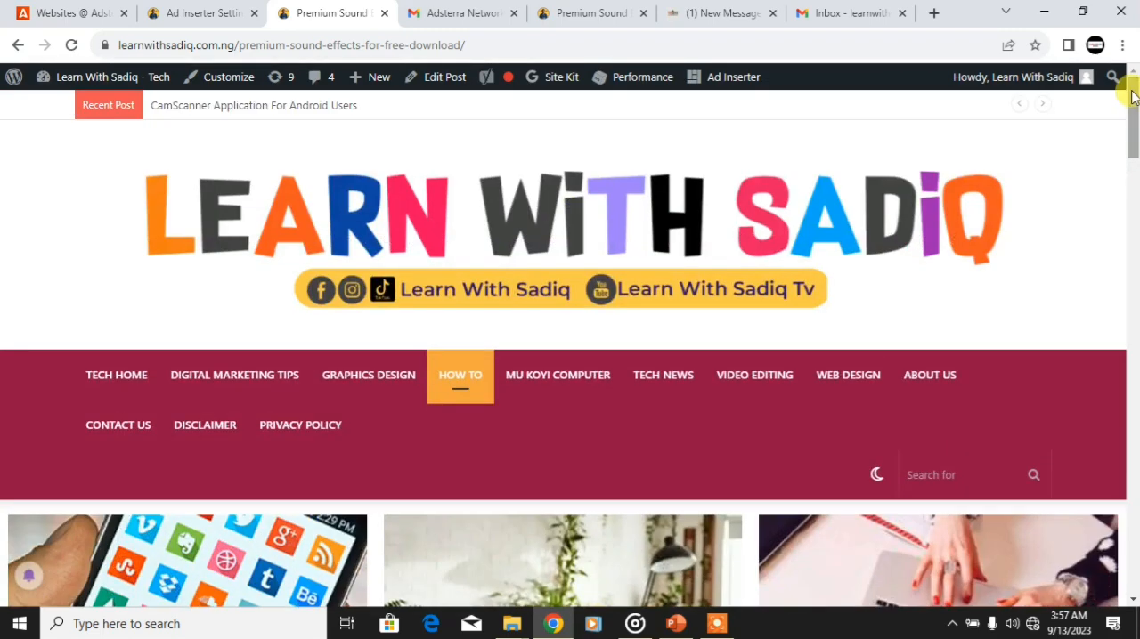
pyautogui.click(74, 7)
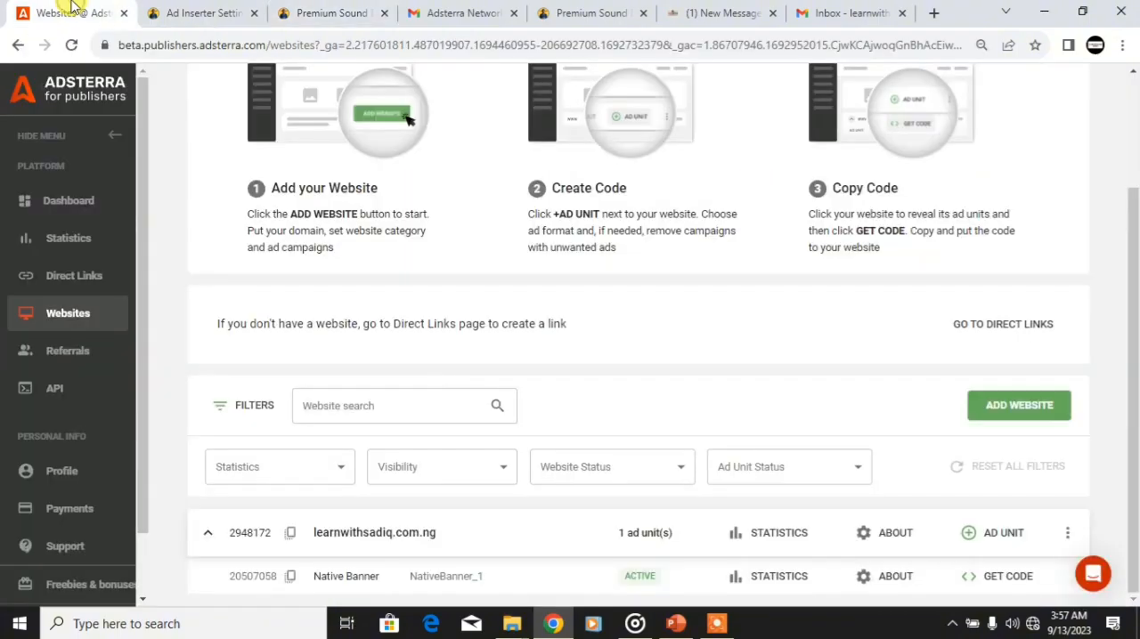